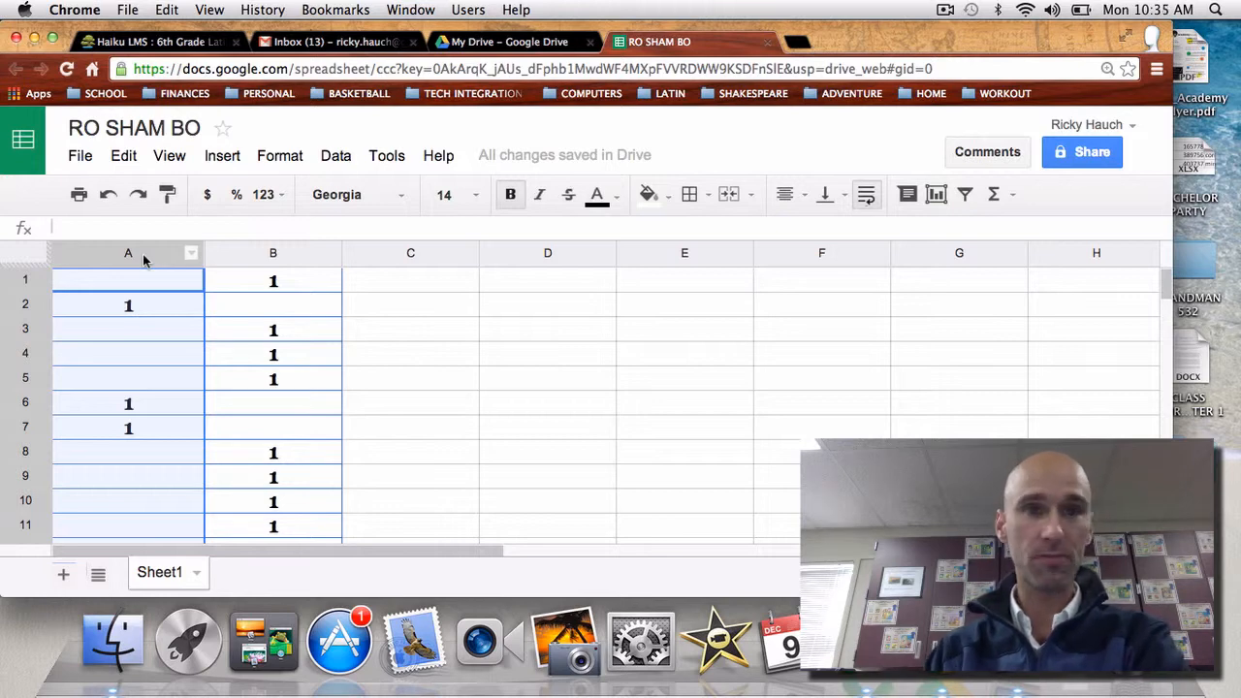
- Insert a blank column before column A and enter 1 and 2 in its first two cells
right_click(143, 254)
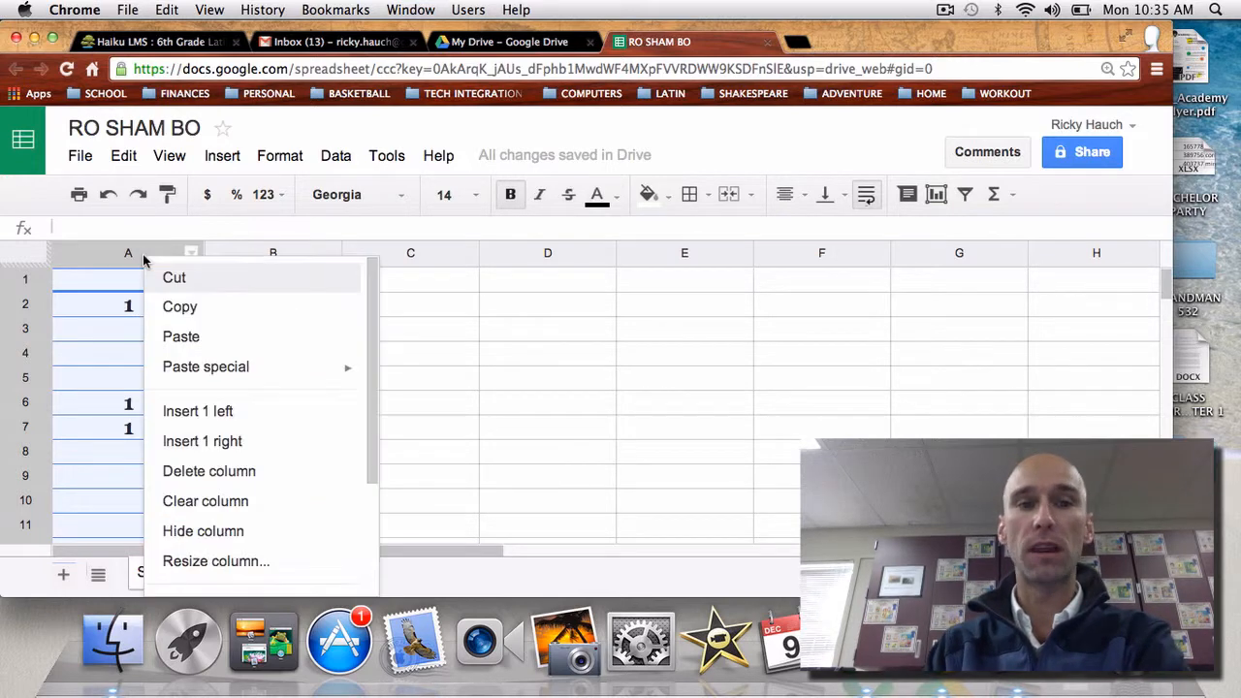
click(189, 415)
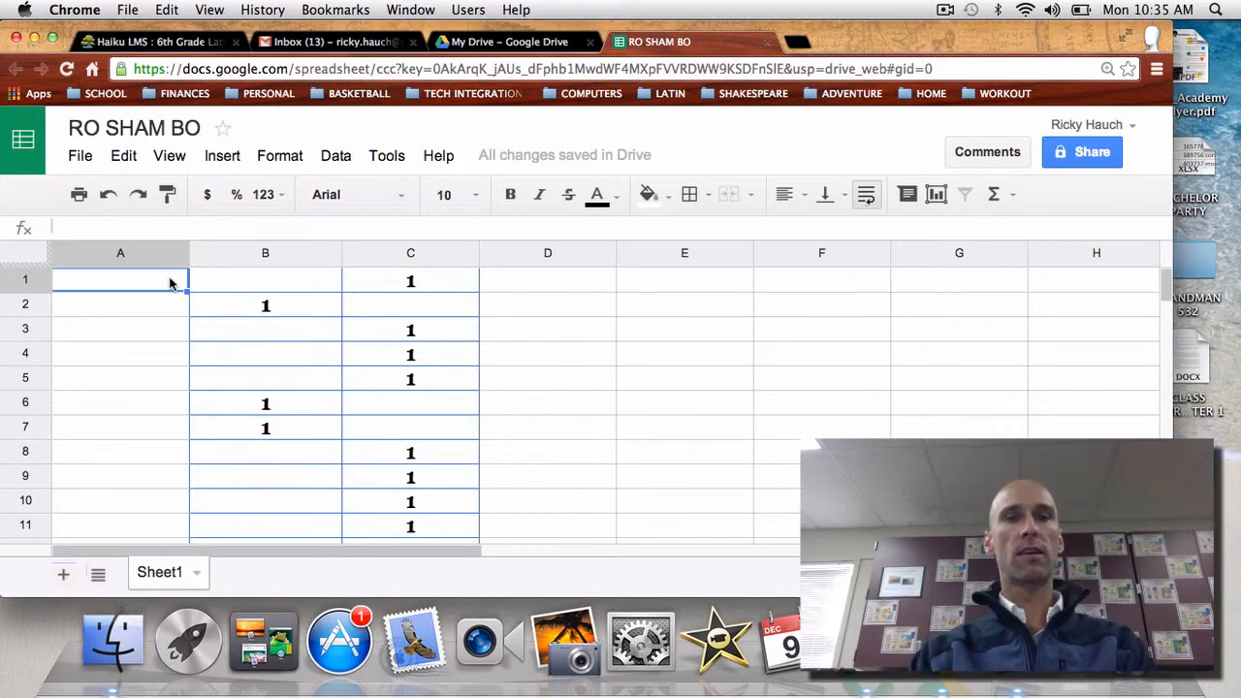
text(1)
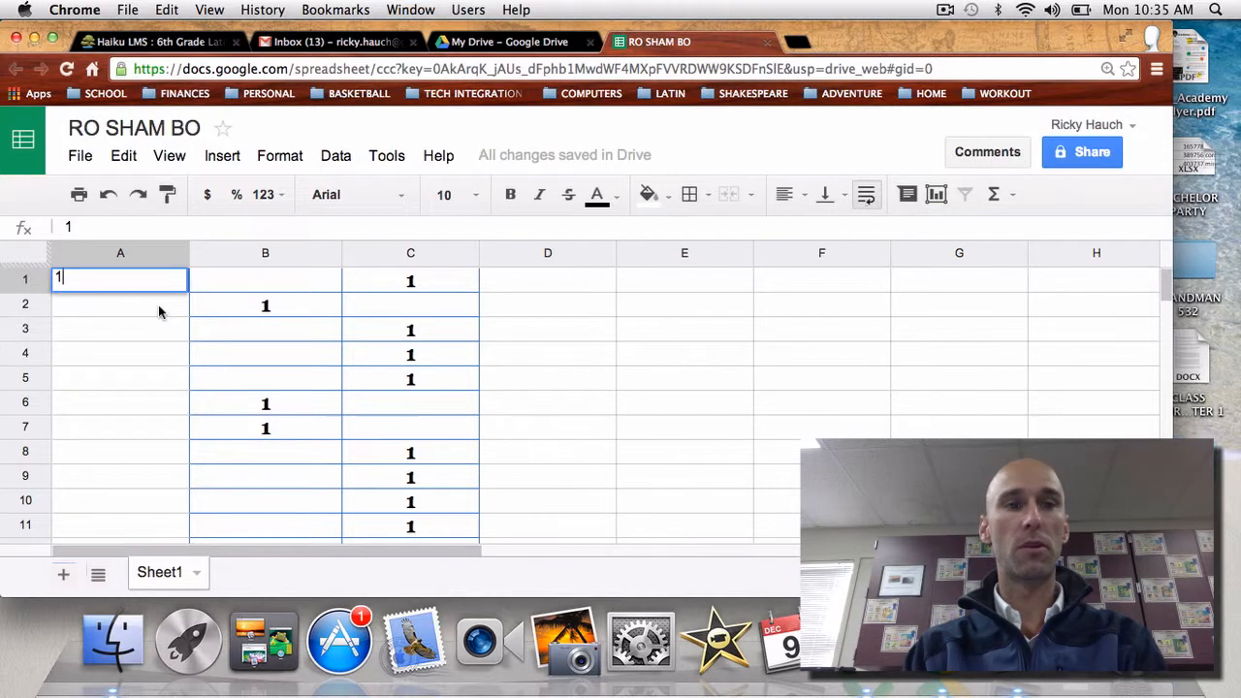
key(Return)
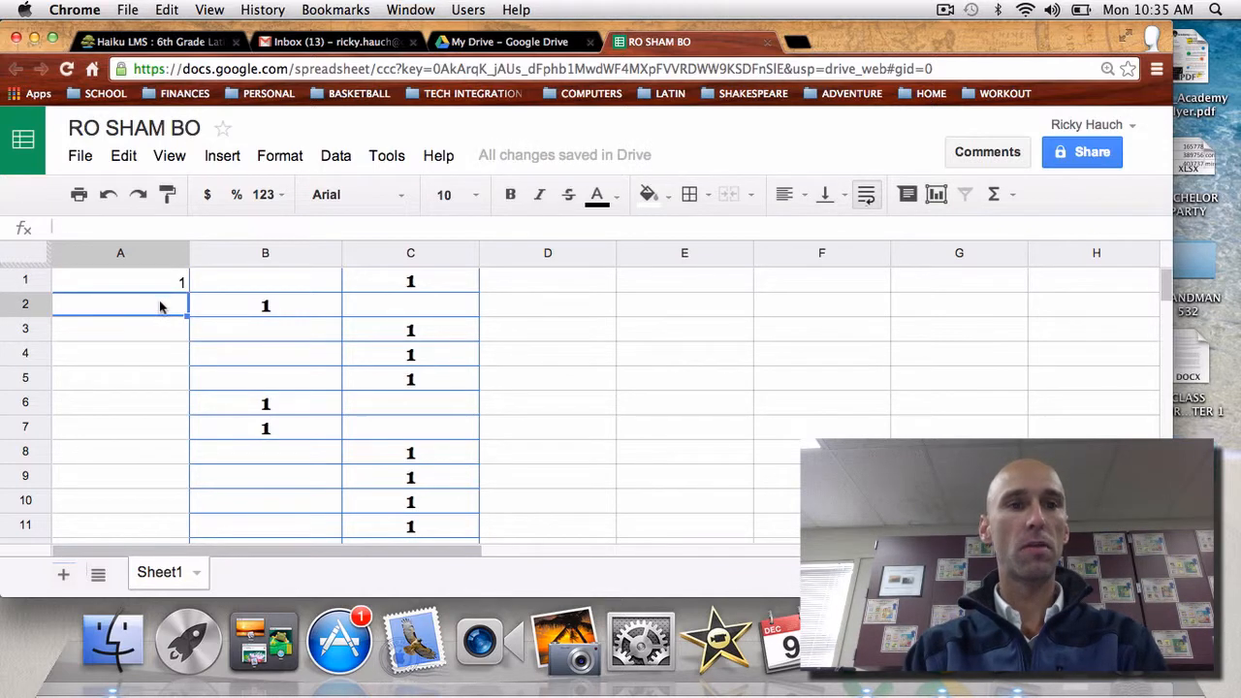
text(2)
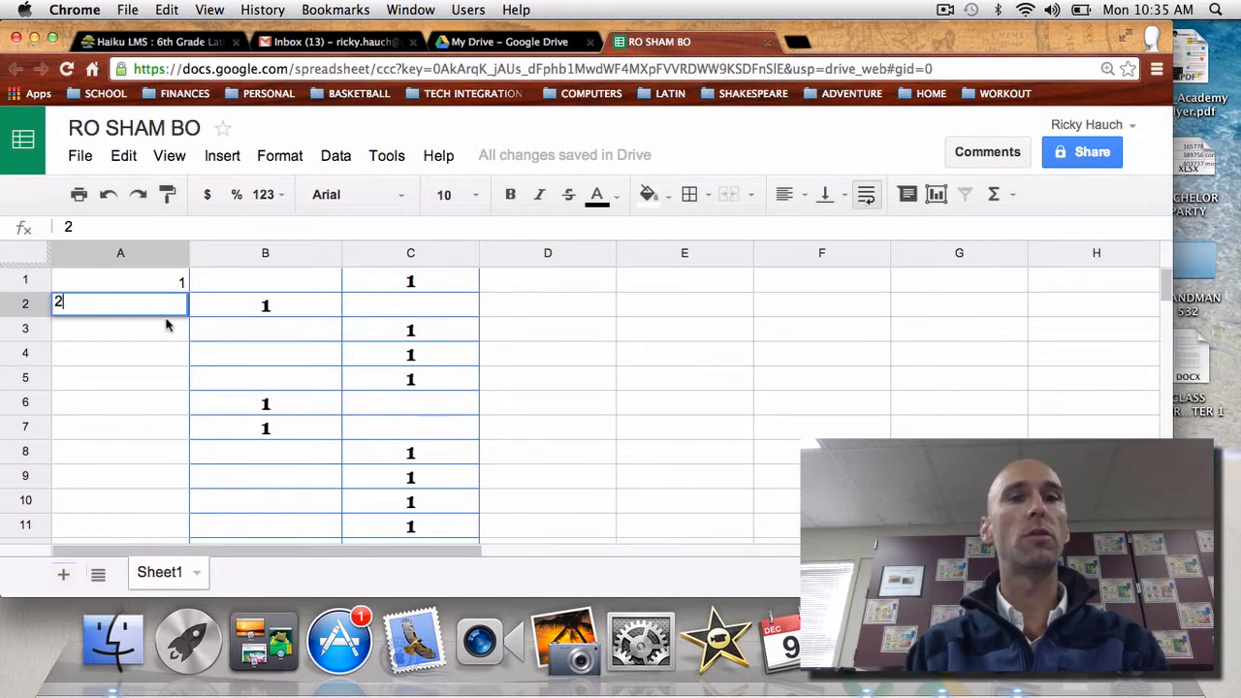
key(Return)
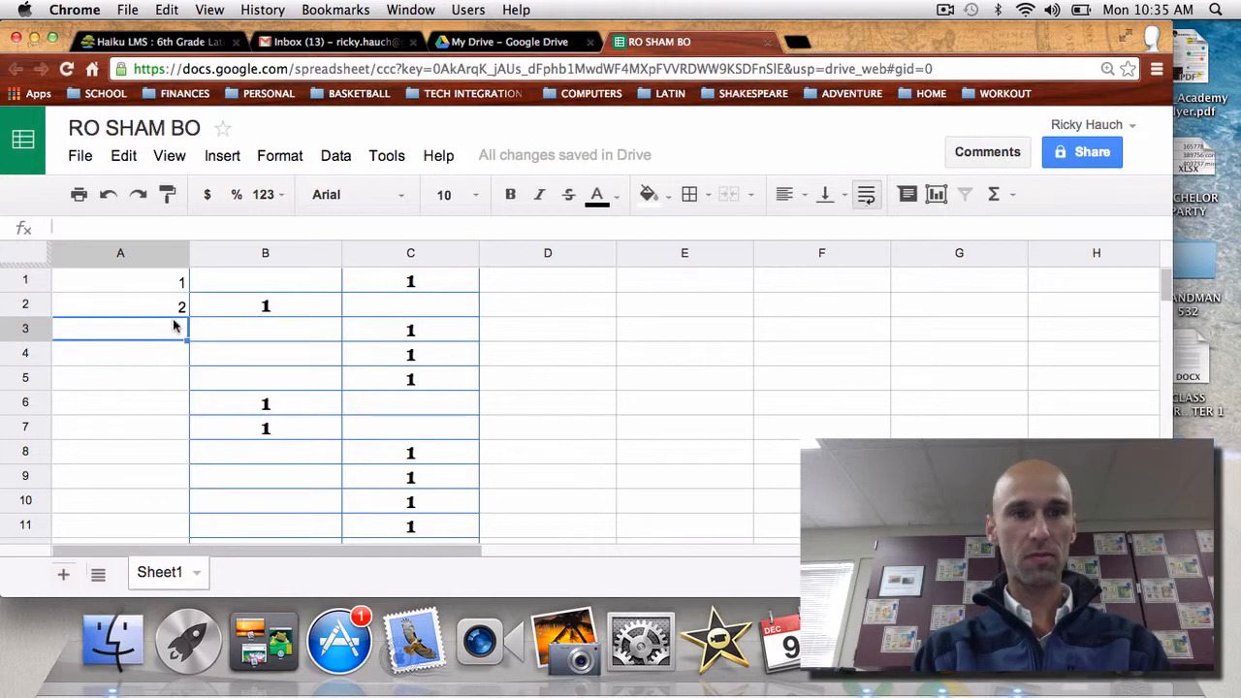
- Extend the number series from A1:A2 down column A to 21 in row 21
drag(181, 282, 181, 306)
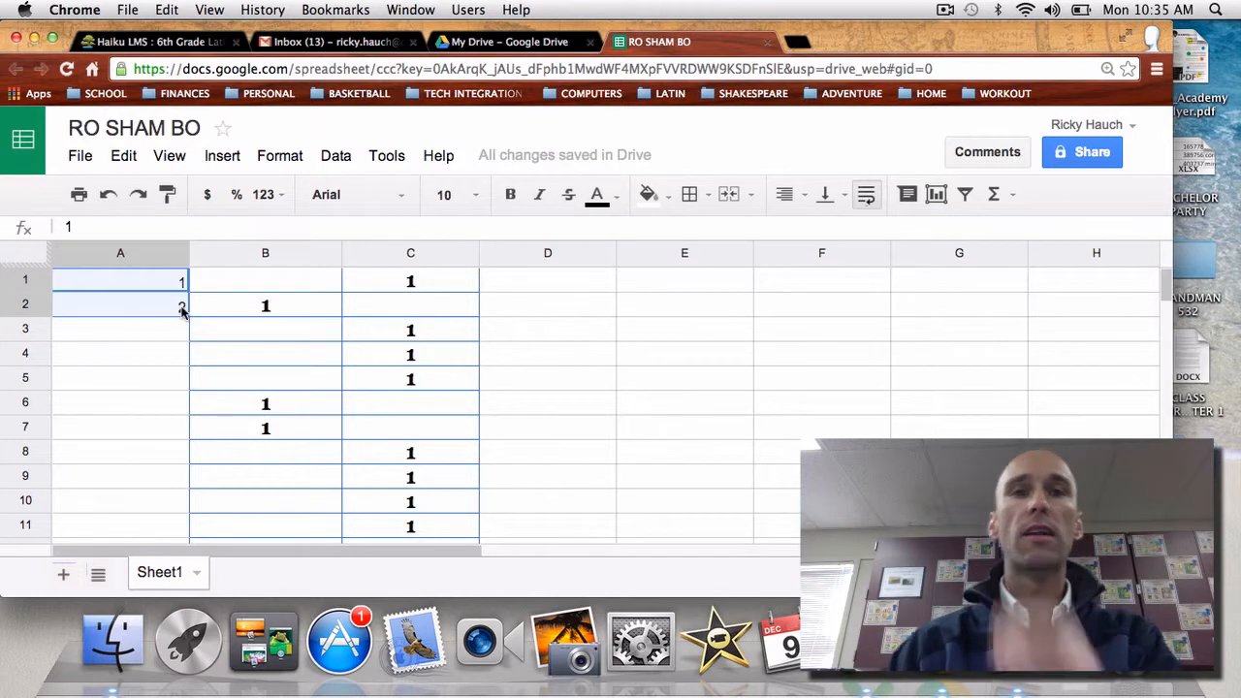
click(183, 332)
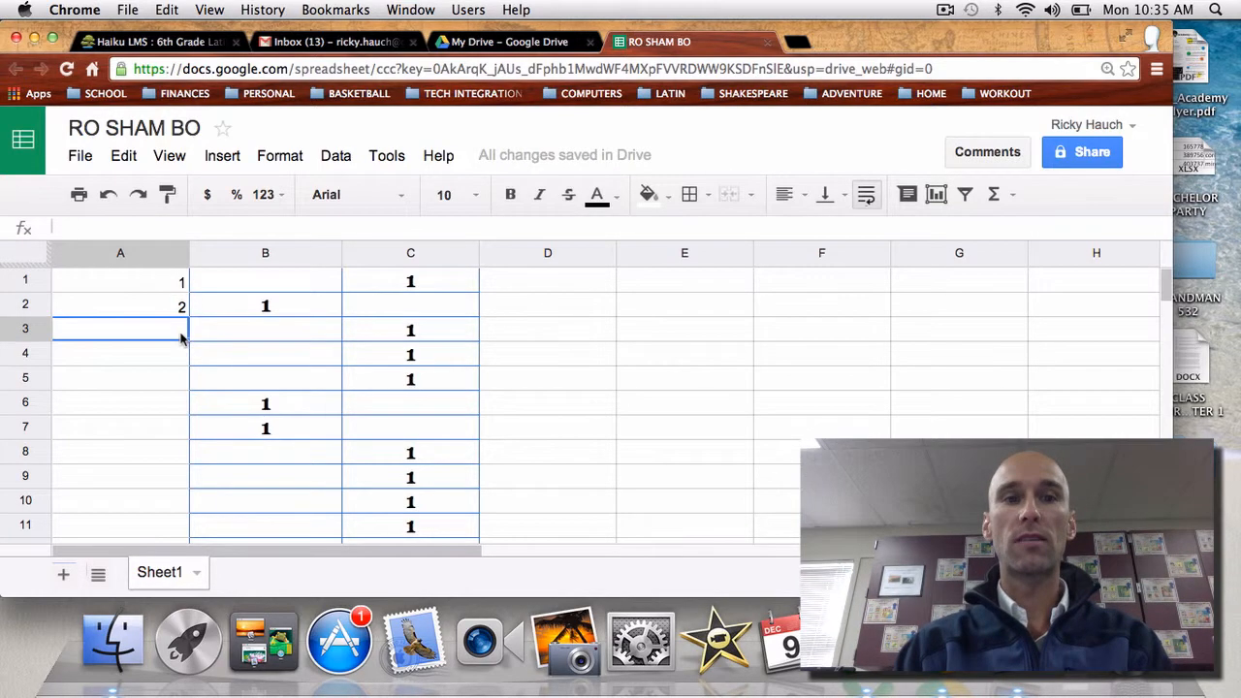
click(179, 280)
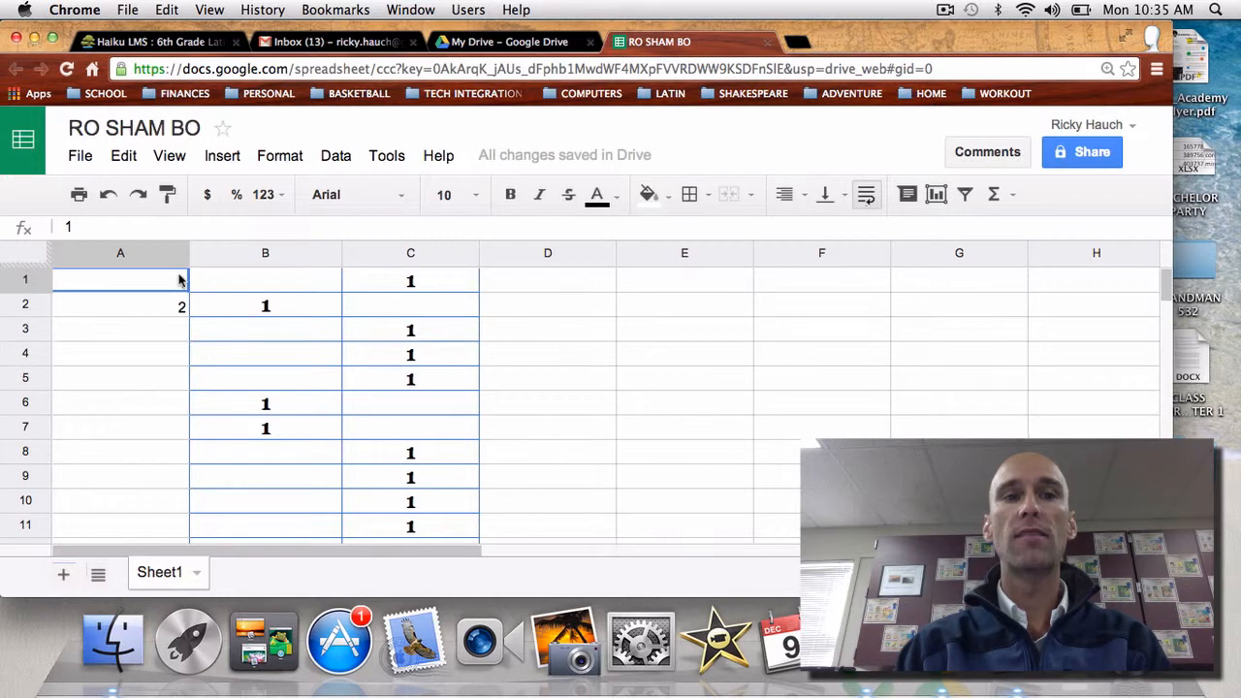
drag(180, 280, 179, 307)
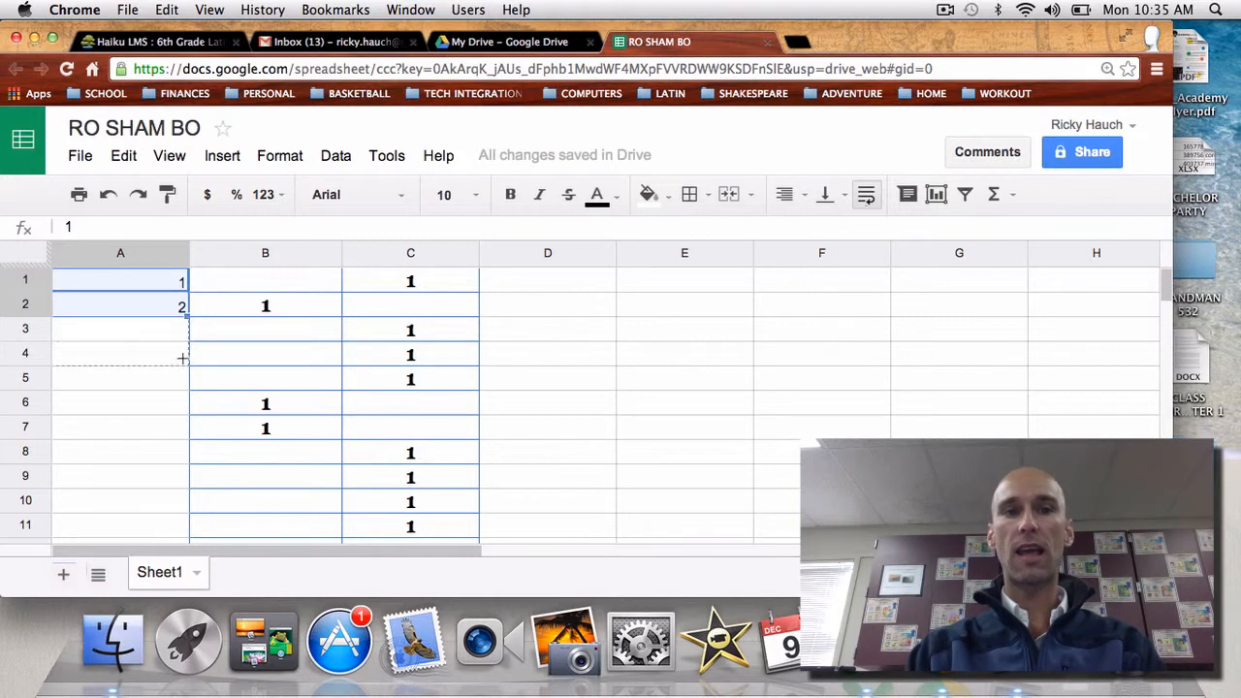
drag(183, 358, 173, 456)
drag(177, 543, 191, 339)
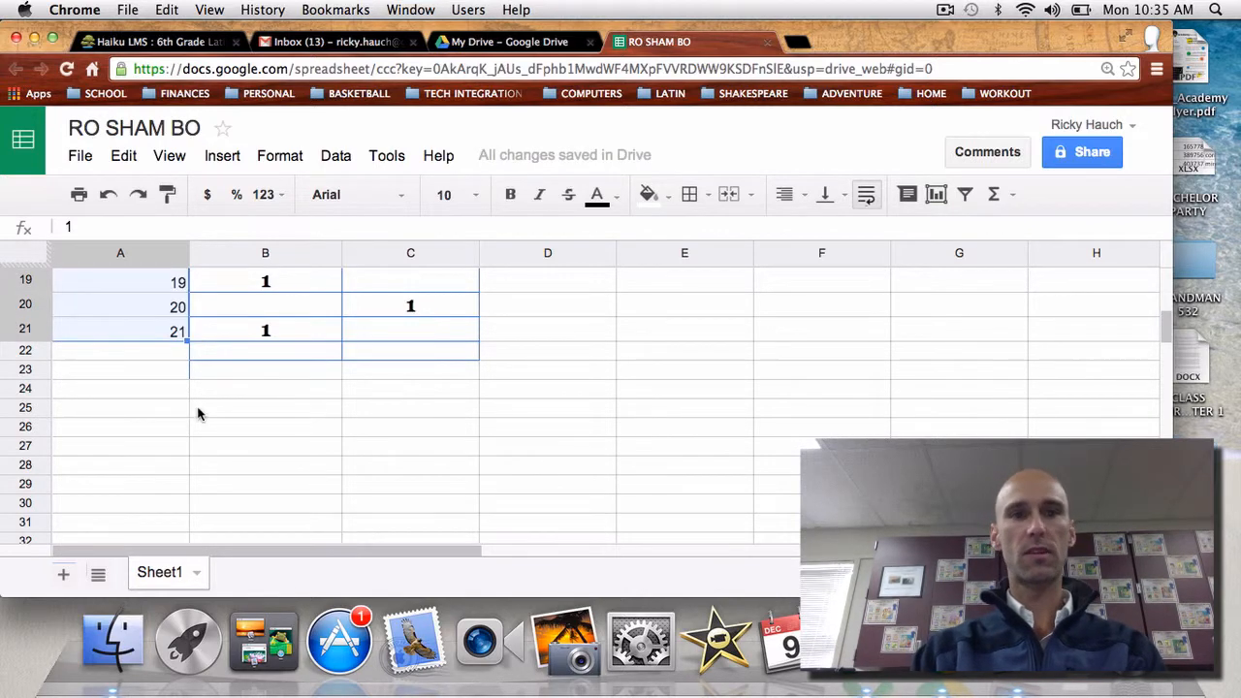
scroll(199, 429, up, 2)
scroll(199, 430, up, 5)
scroll(199, 430, right, 2)
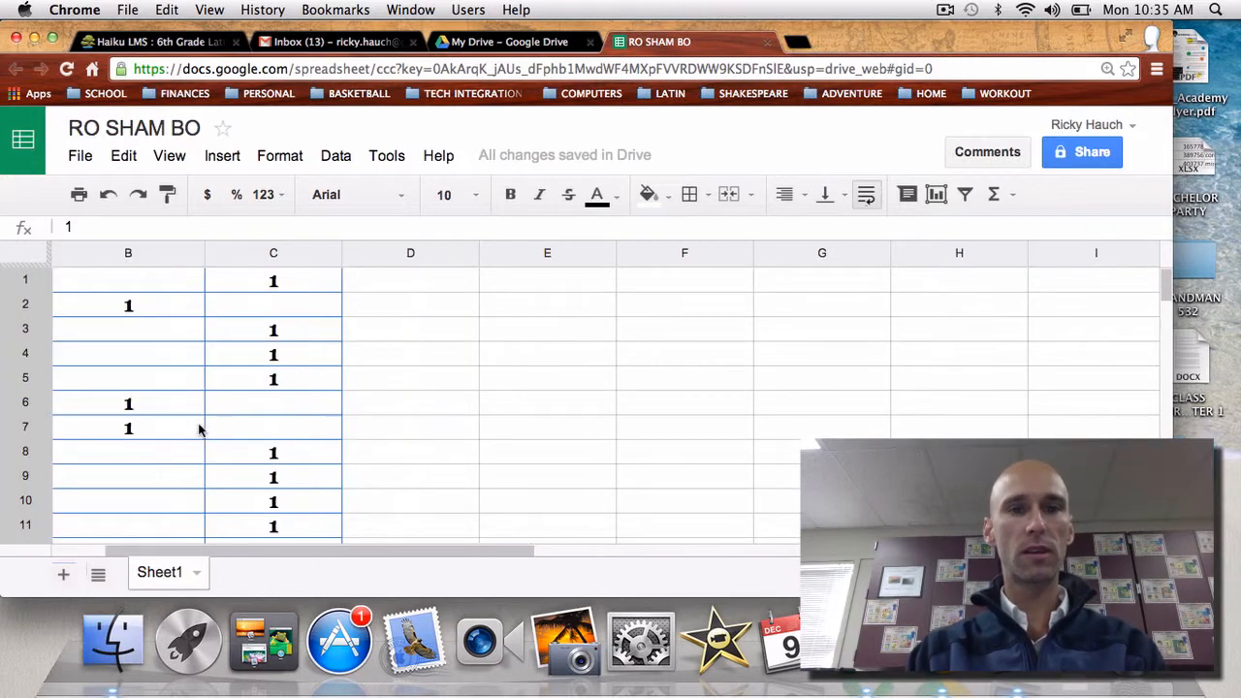
scroll(199, 430, left, 2)
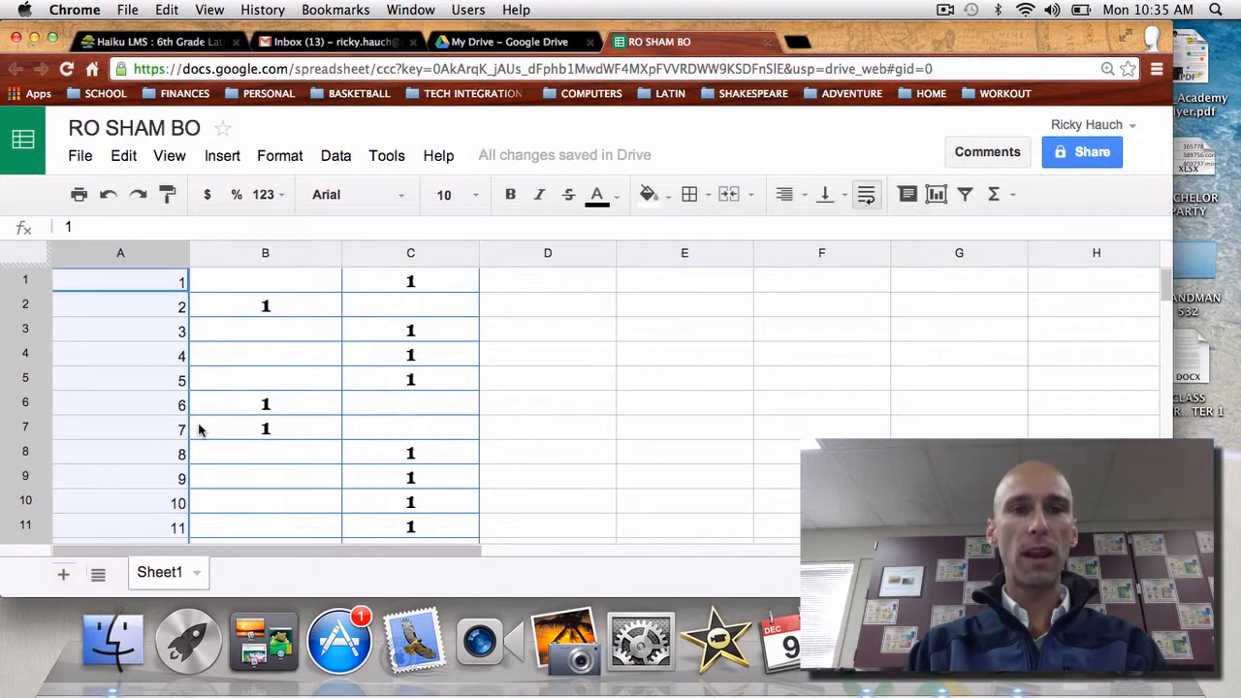
- Insert one blank row above row 1 for column headings
click(112, 310)
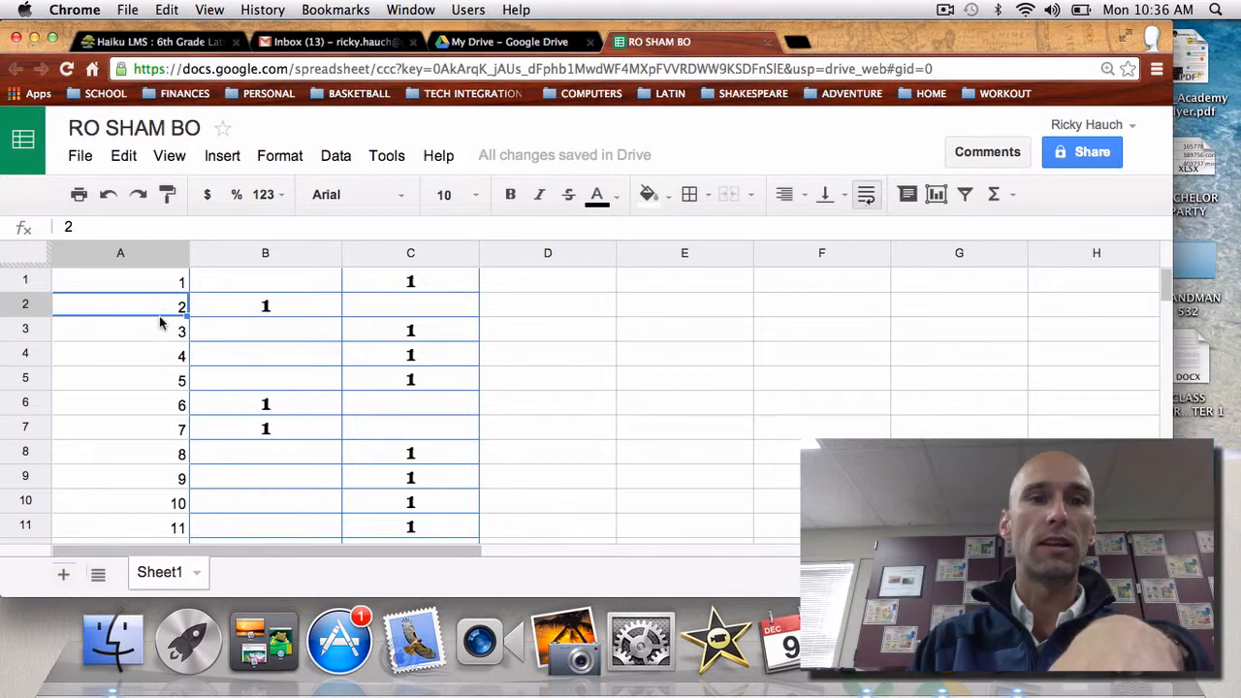
right_click(26, 282)
right_click(18, 281)
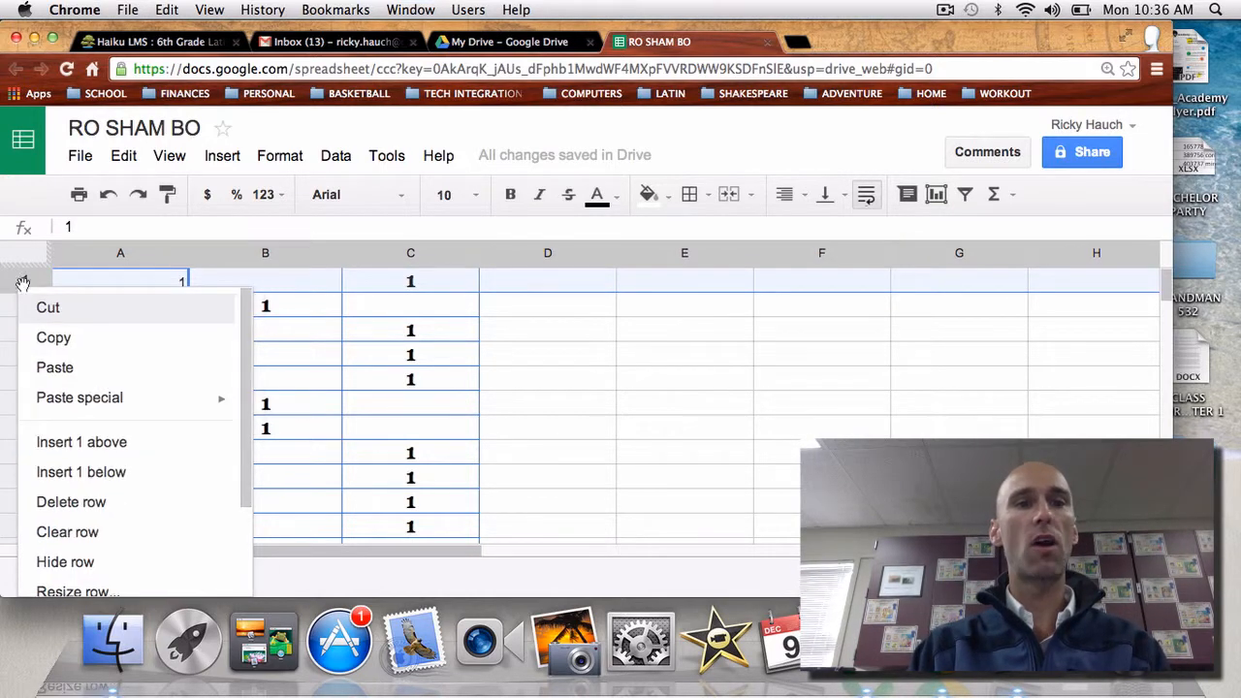
click(61, 441)
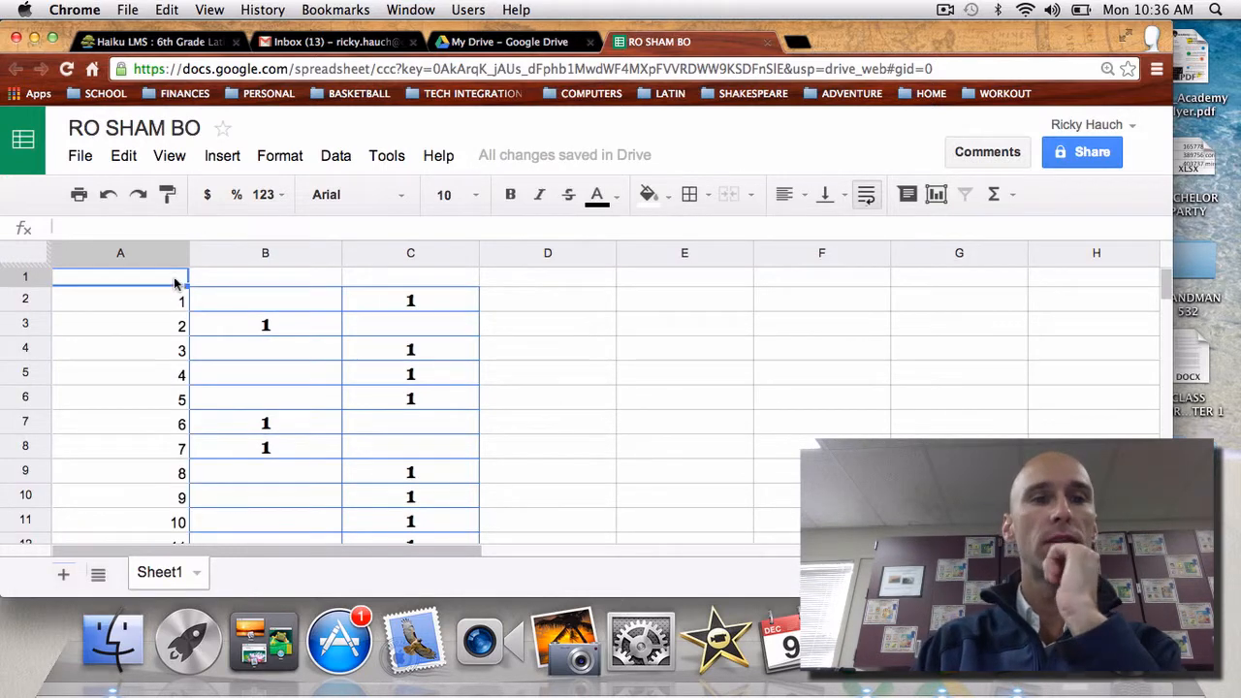
- Enter the heading "Number of Rounds" in cell A1
text(N)
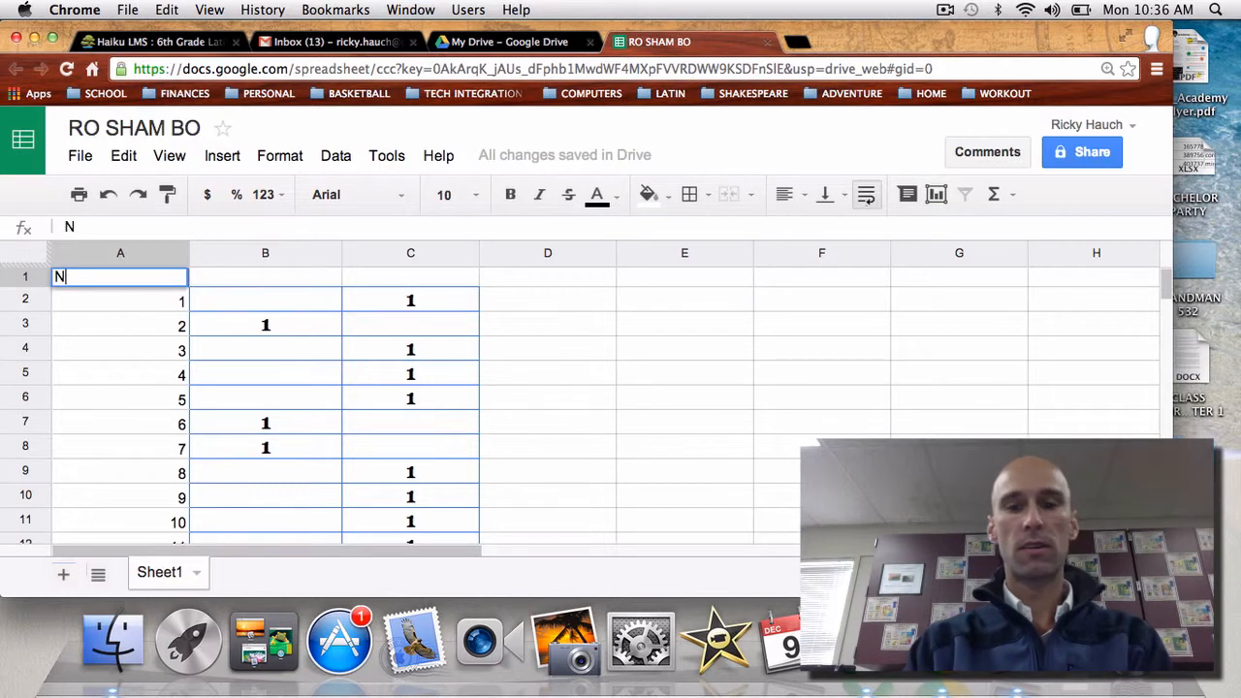
text(umber of)
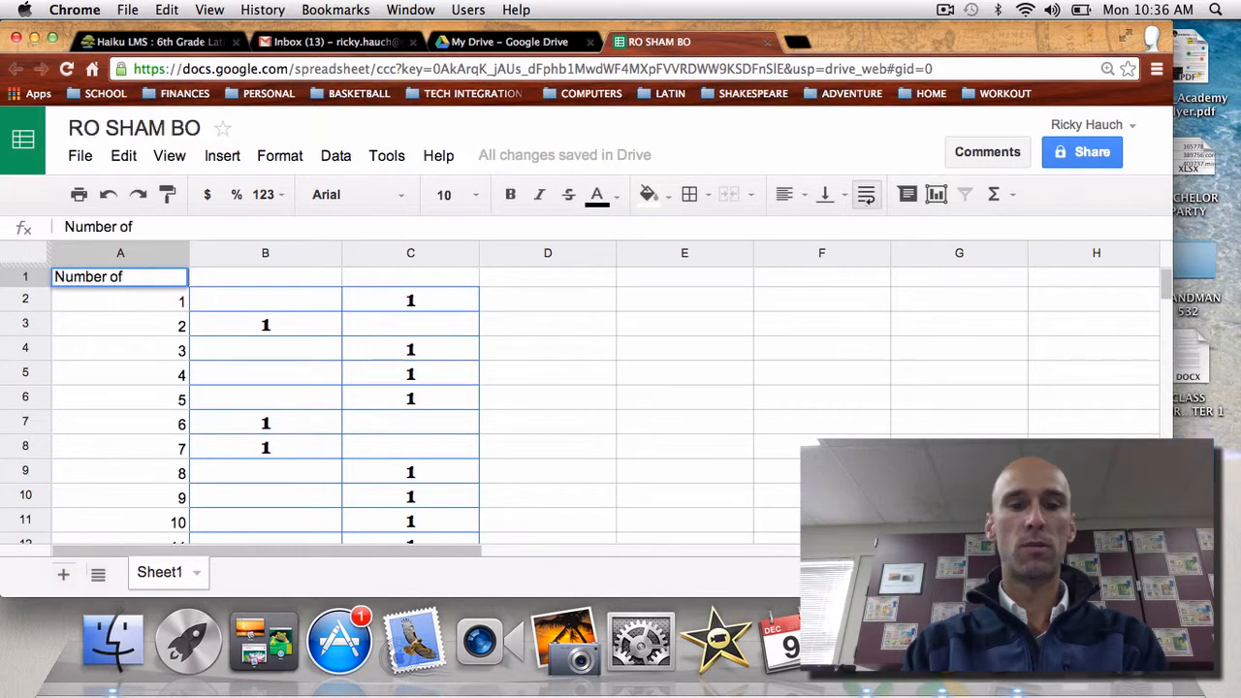
text( Rou)
key(BackSpace)
key(BackSpace)
key(BackSpace)
text(rou)
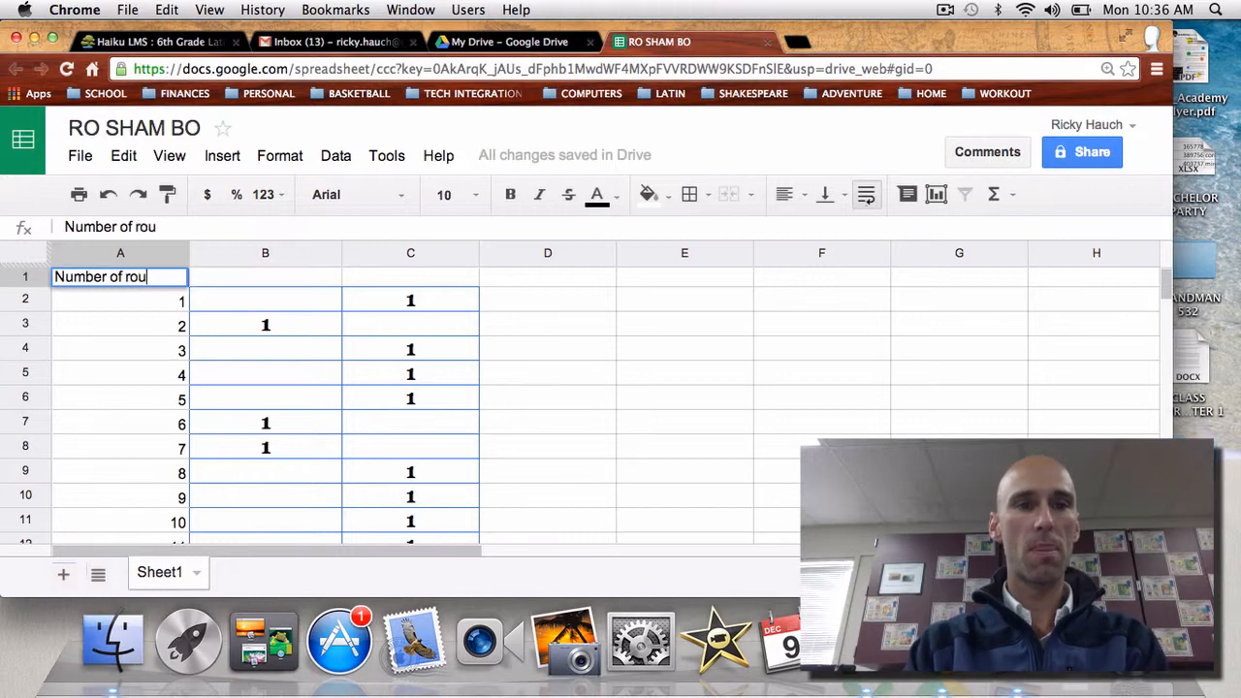
text(nds)
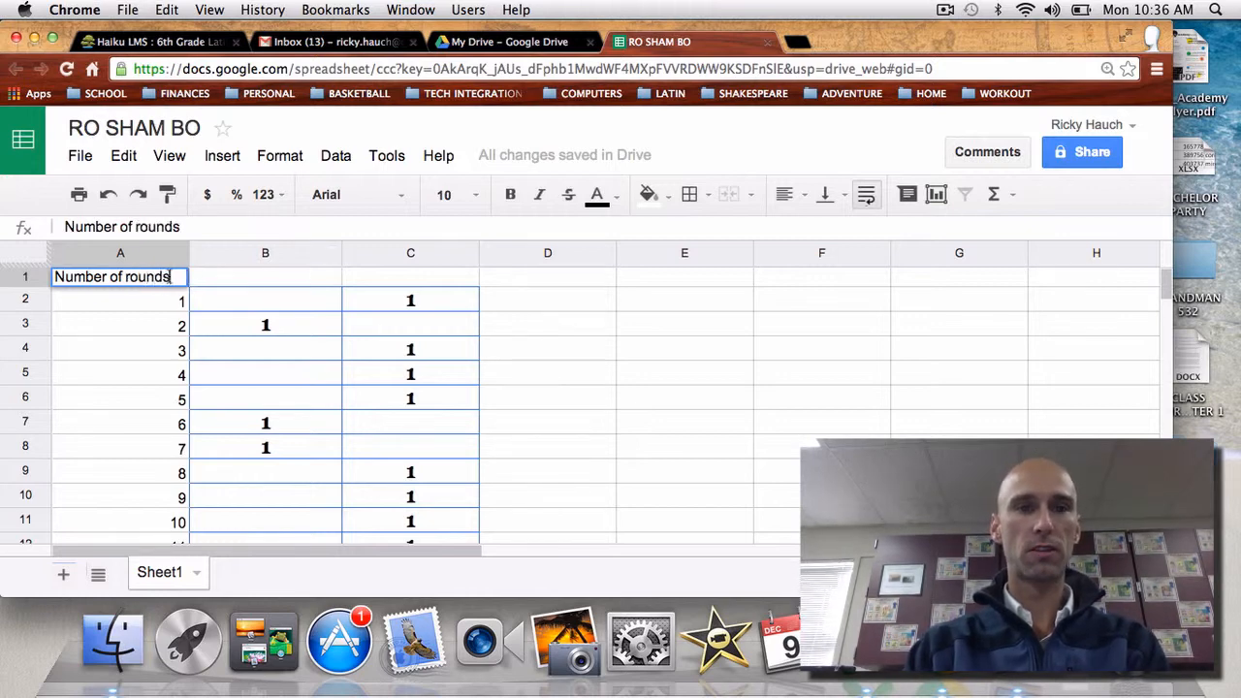
key(BackSpace)
key(BackSpace)
key(BackSpace)
key(BackSpace)
text(Rounds)
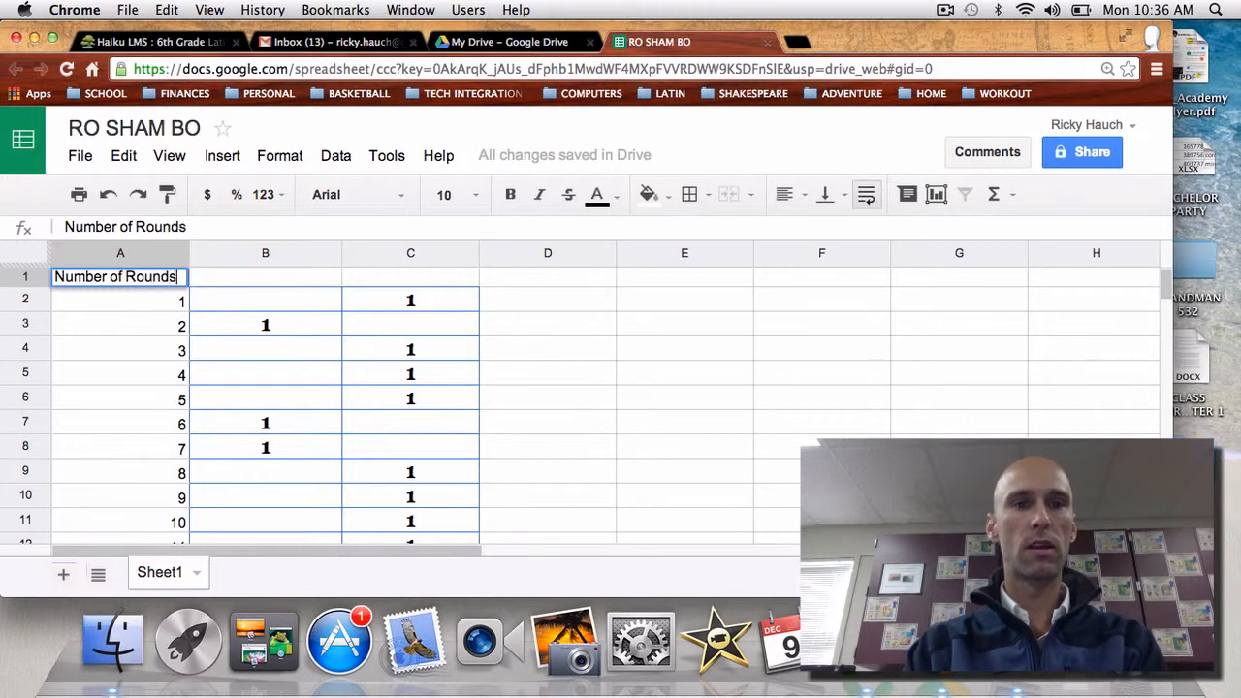
key(Tab)
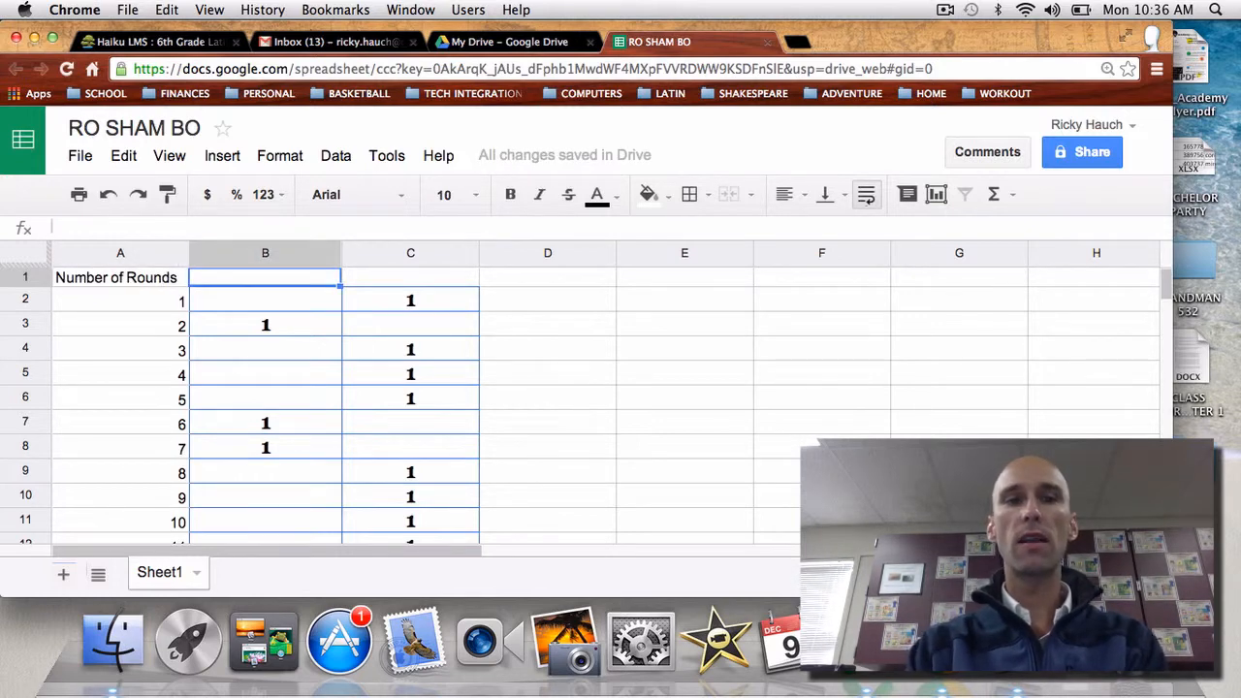
- Enter the two players' names with the title "Mr." as headings in B1 and C1
text(Mr. Hauch)
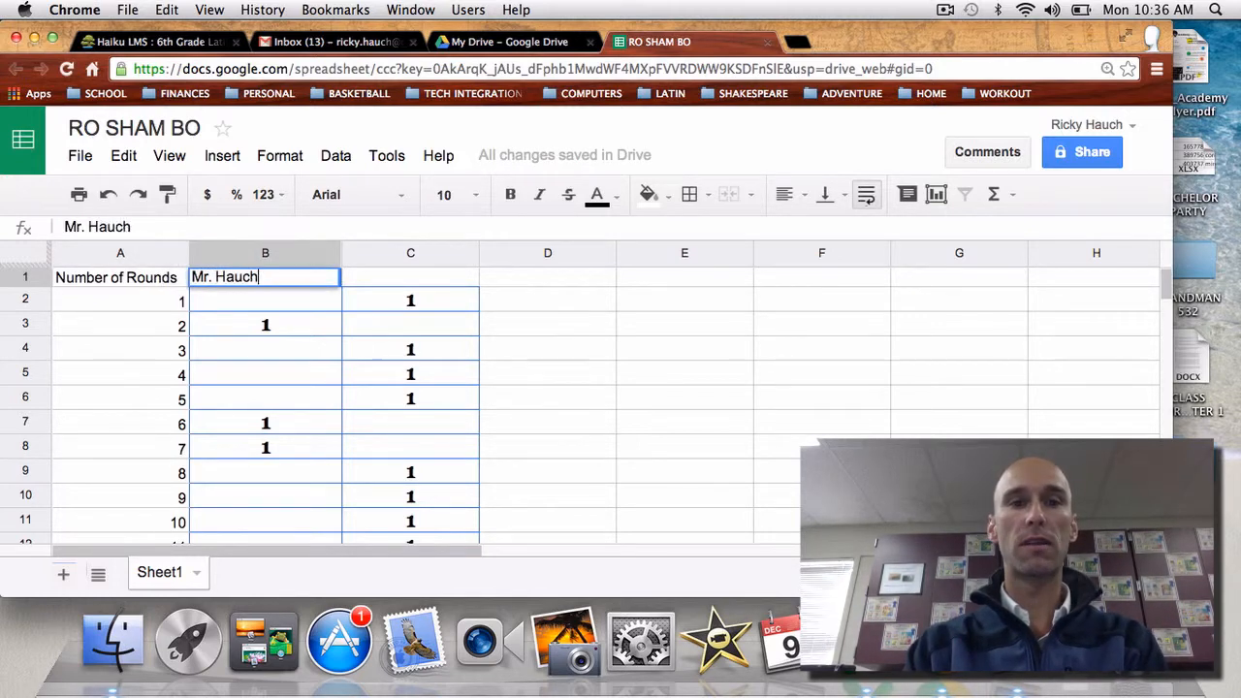
key(Tab)
text(Mr.)
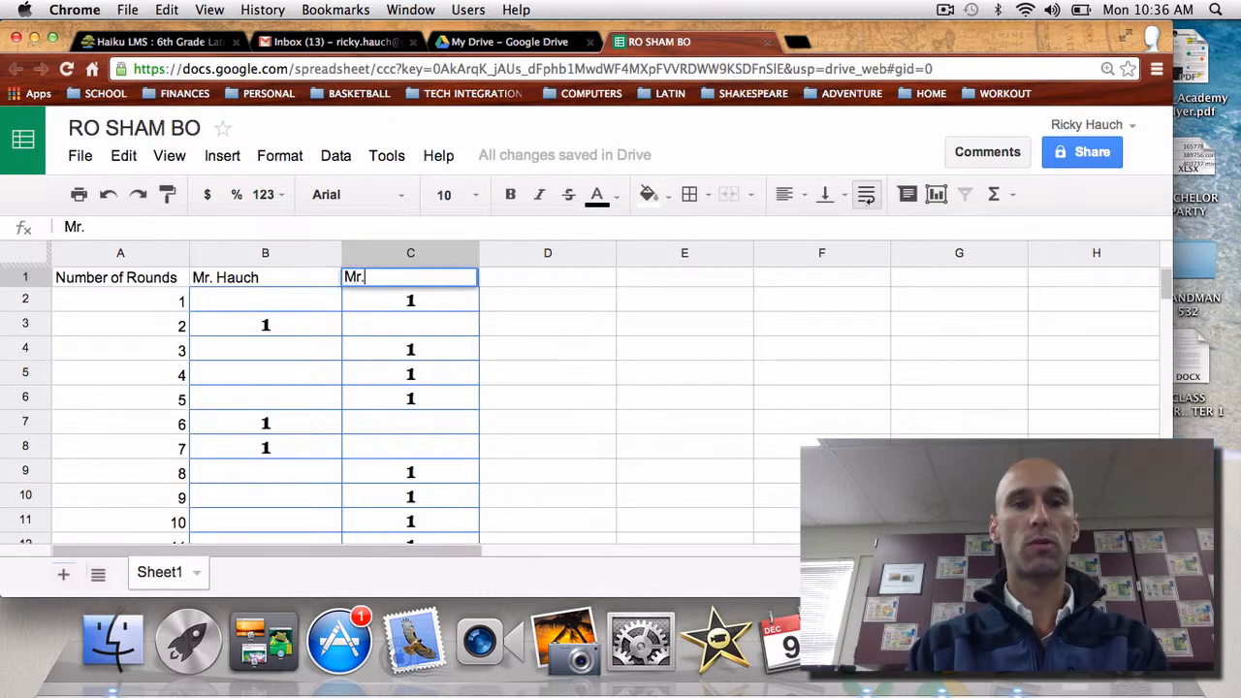
text( Monroe)
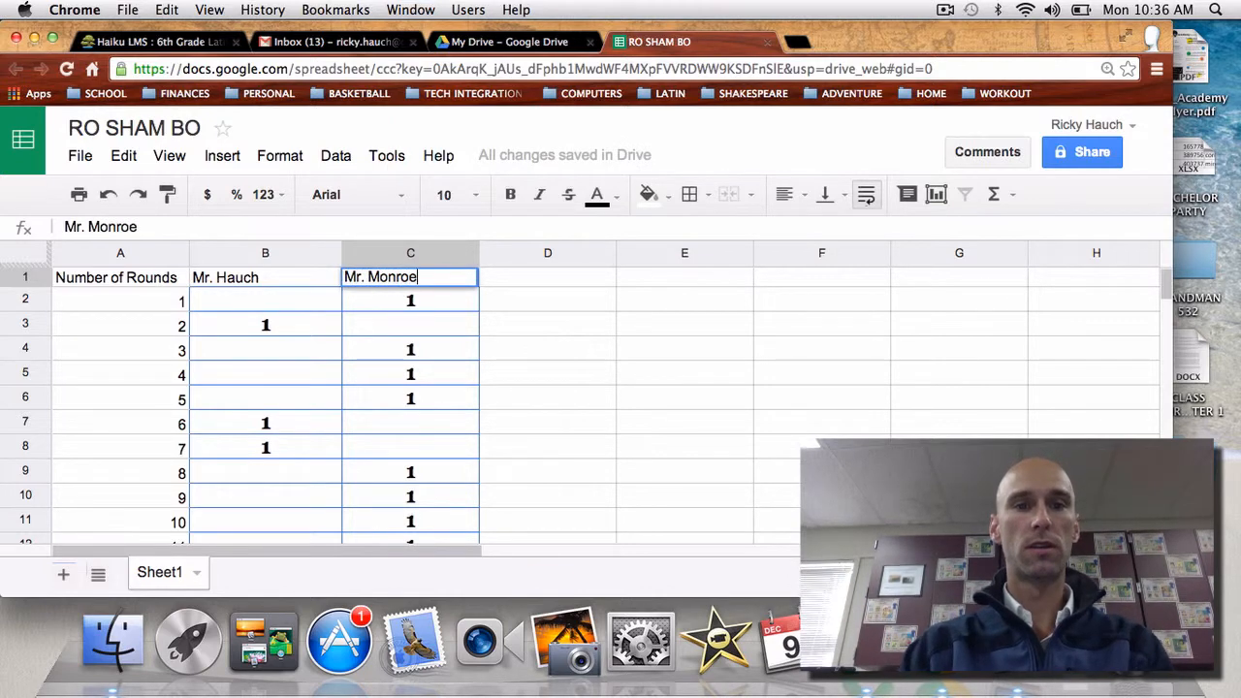
click(306, 325)
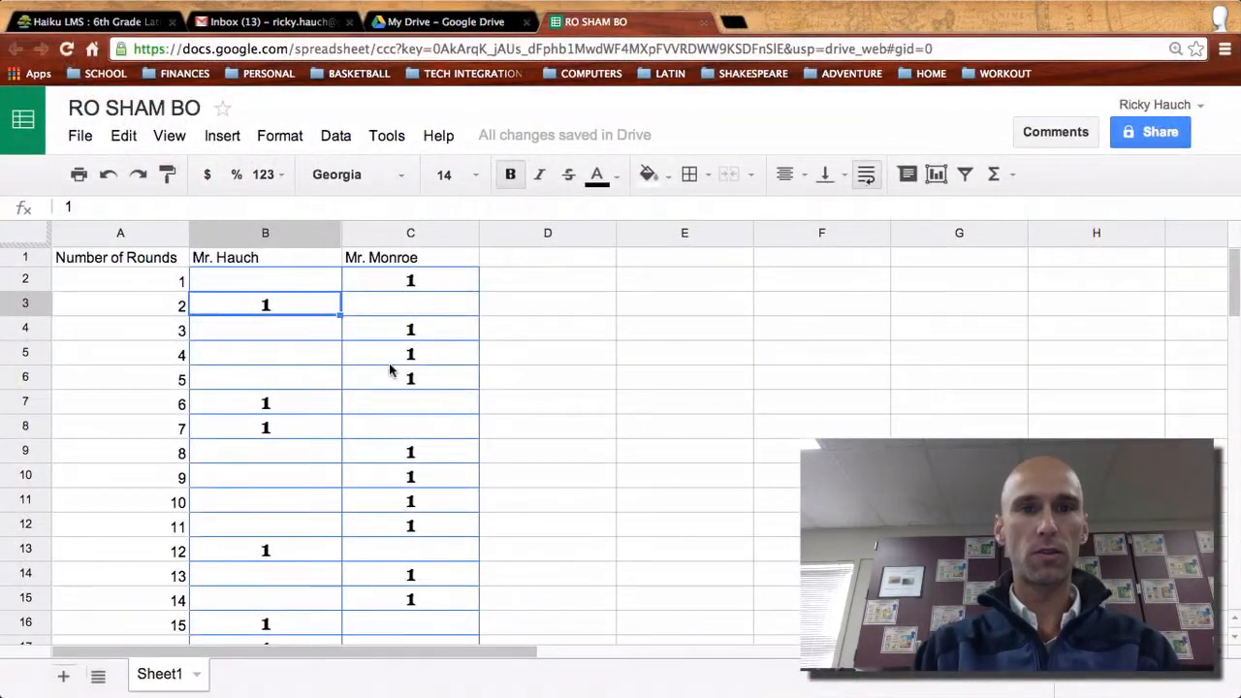
- Enter the label "Total from column" in cell A23, below the last round number
scroll(389, 365, down, 5)
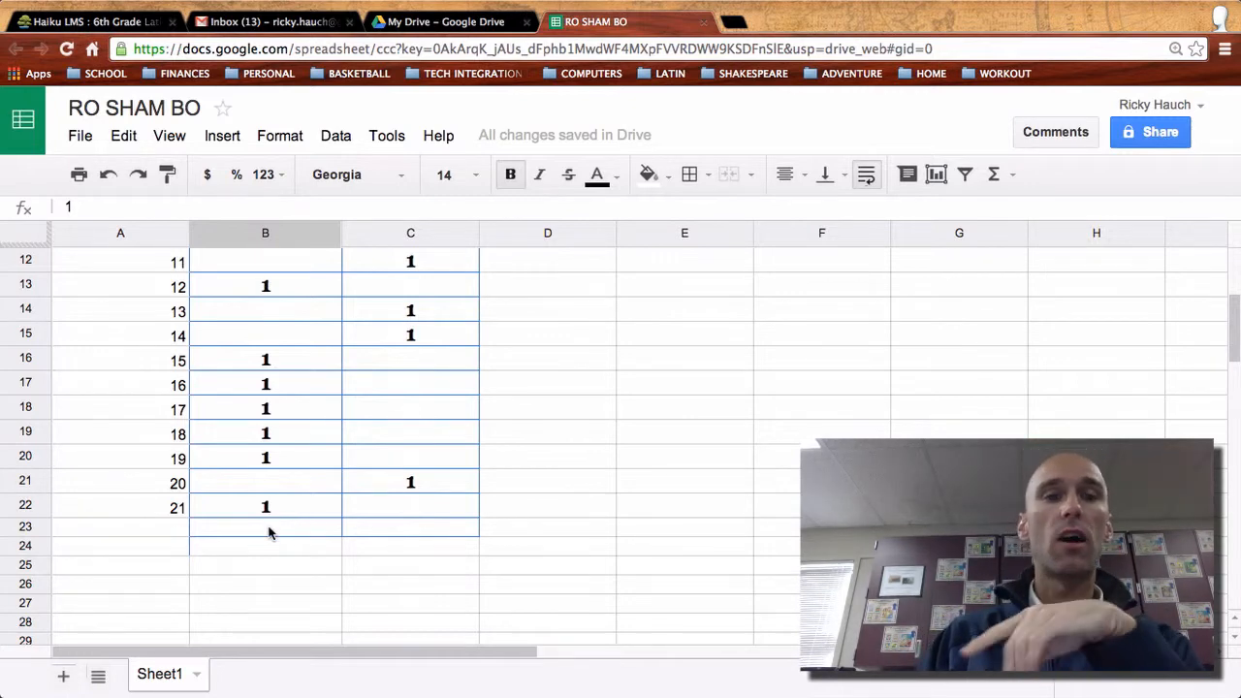
click(119, 528)
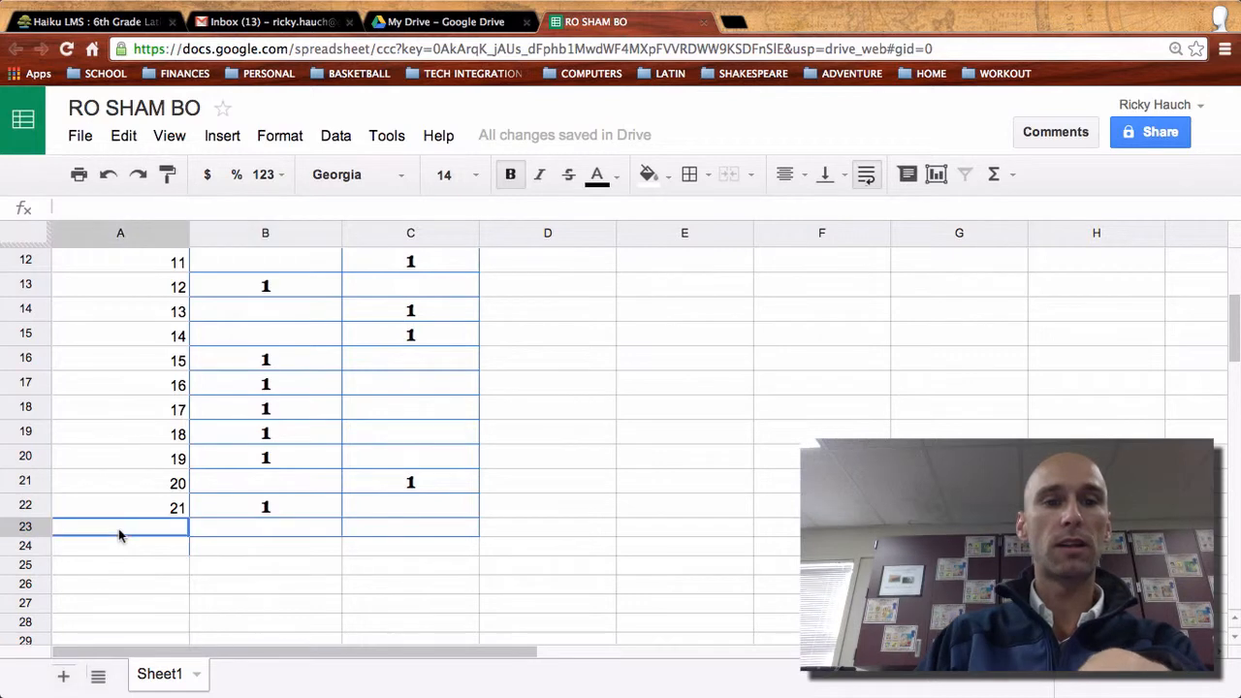
text(Tot)
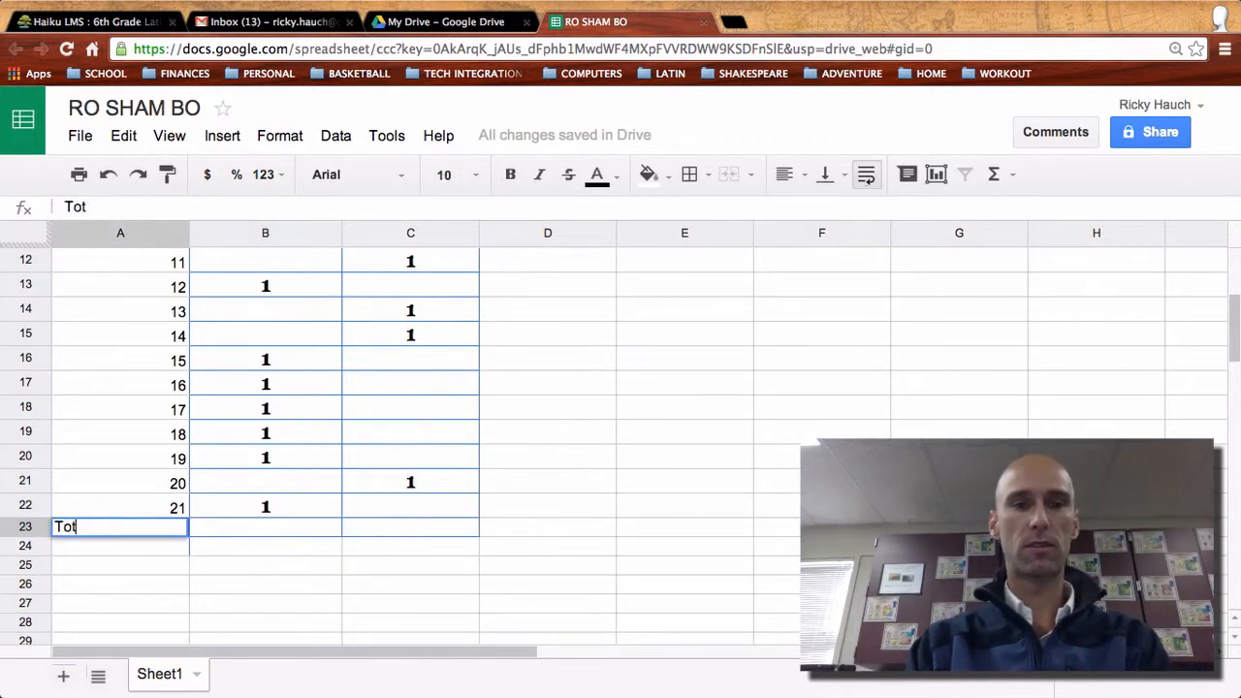
text(al from co)
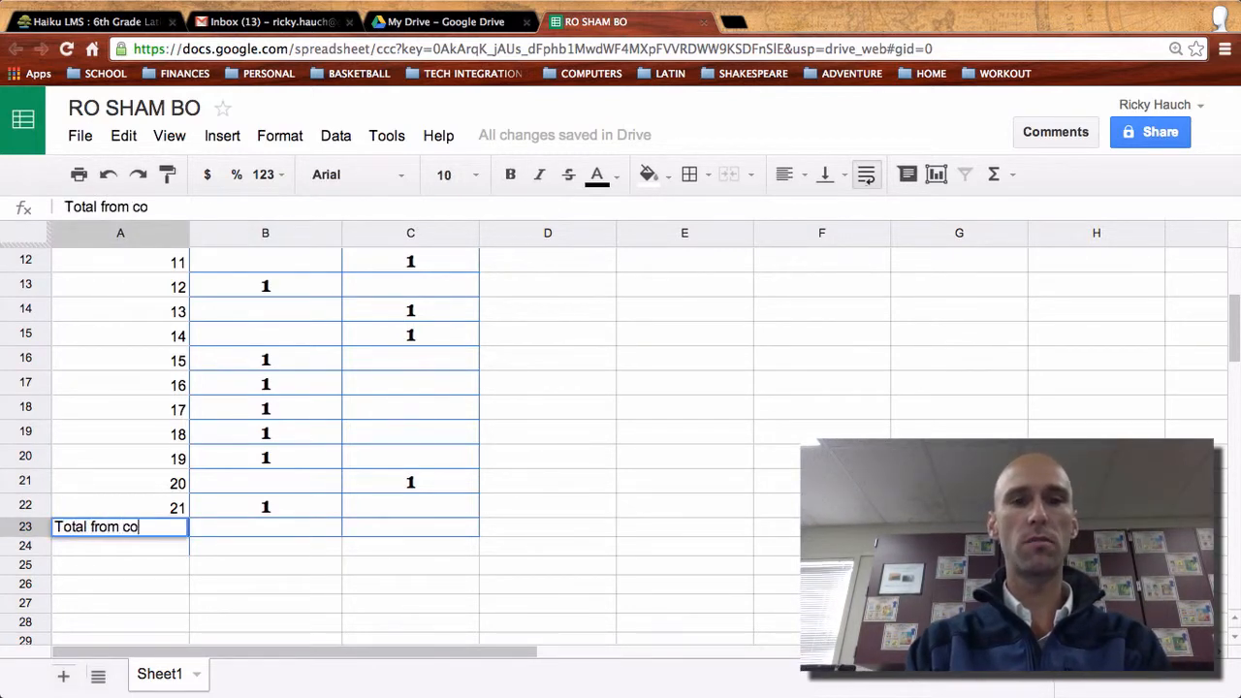
text(lumn)
- Total the first player's wins in cell B23 with a SUM formula over the range B2:B22
click(297, 521)
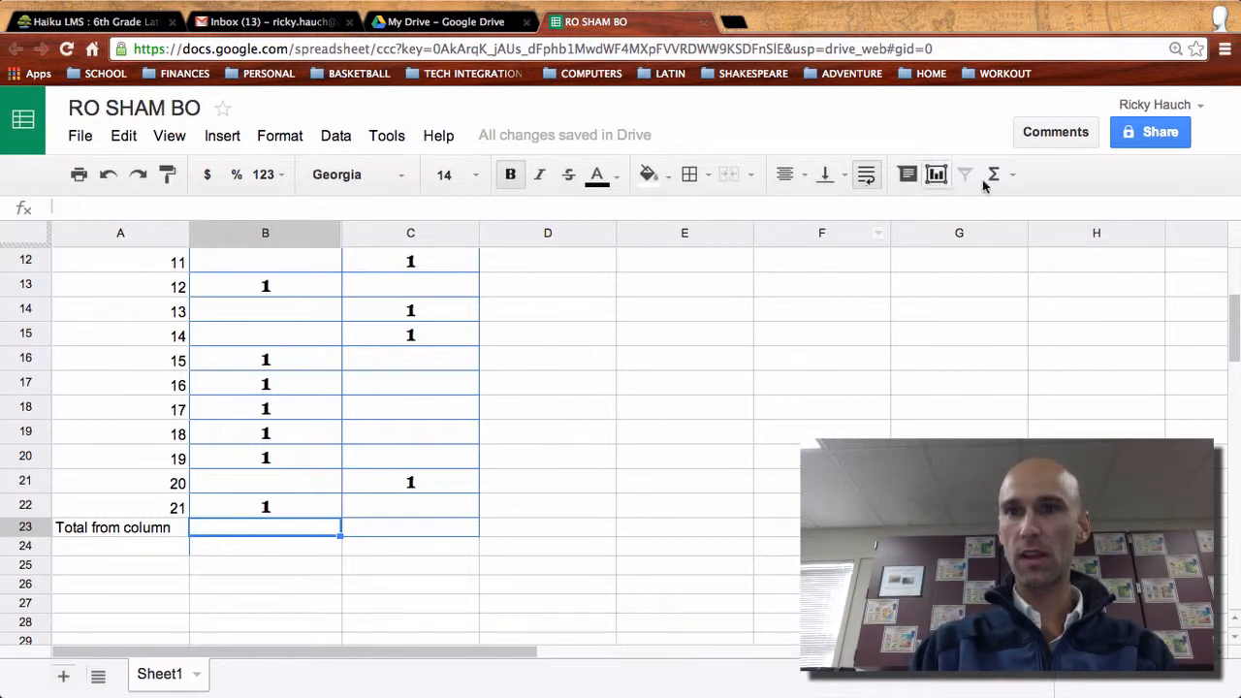
click(1013, 178)
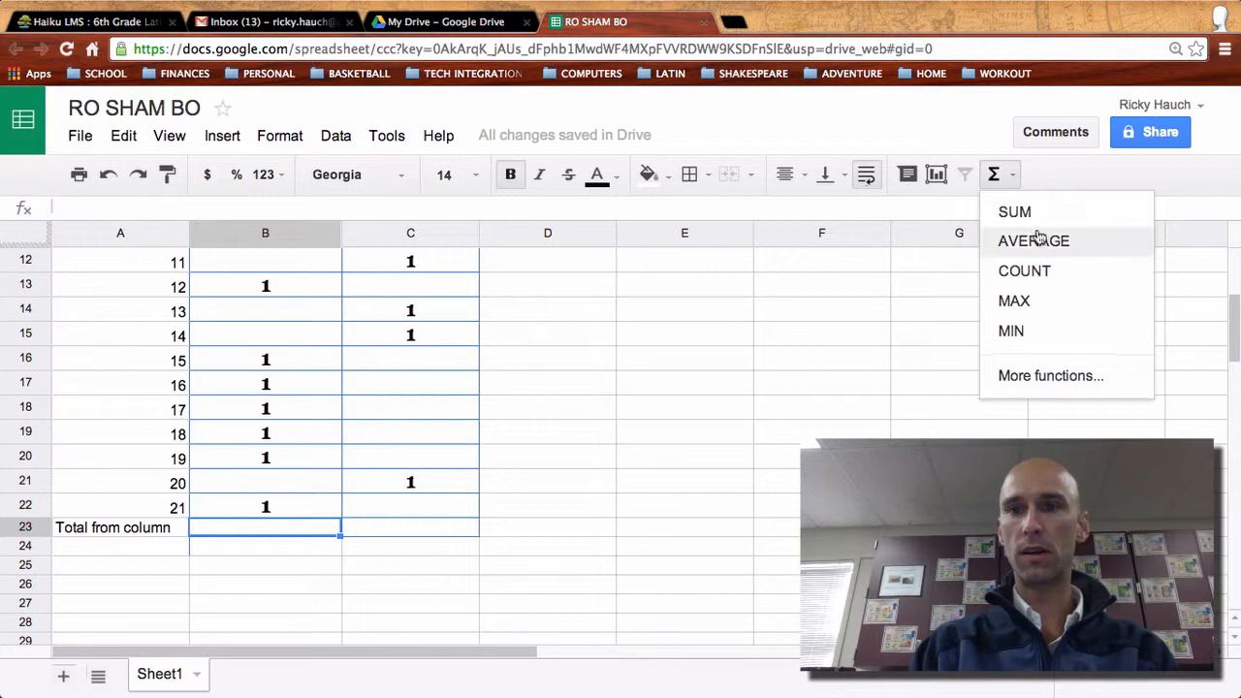
click(1039, 212)
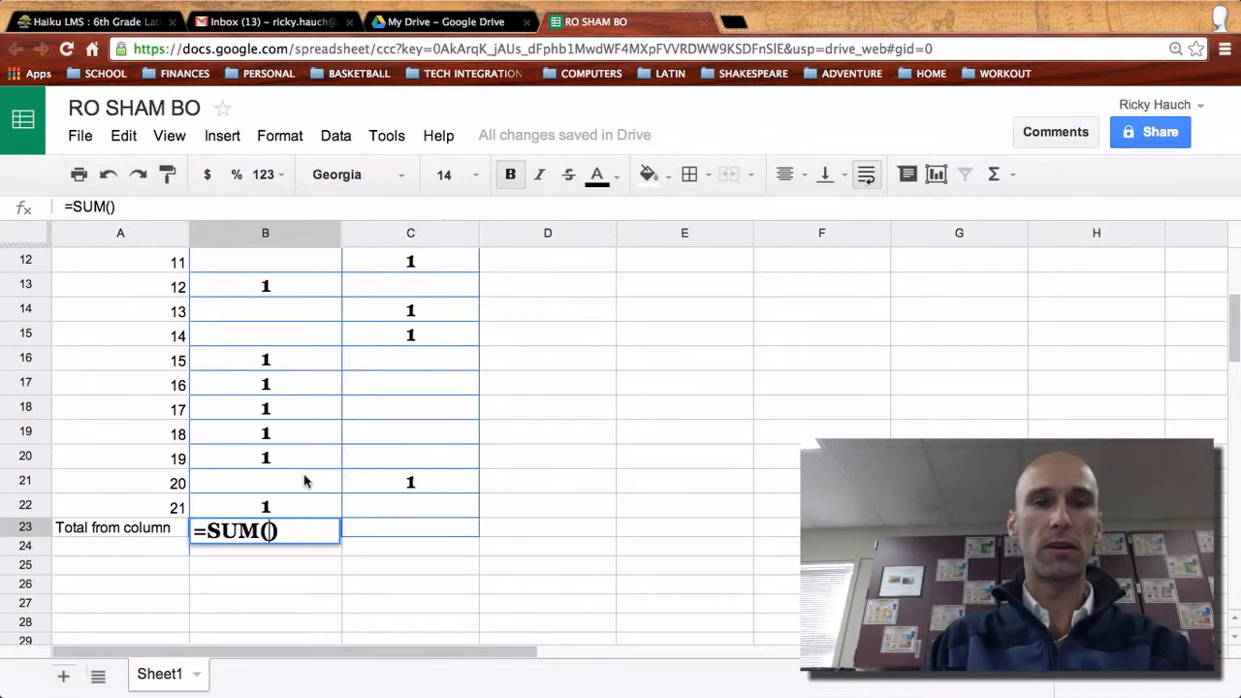
scroll(304, 481, up, 2)
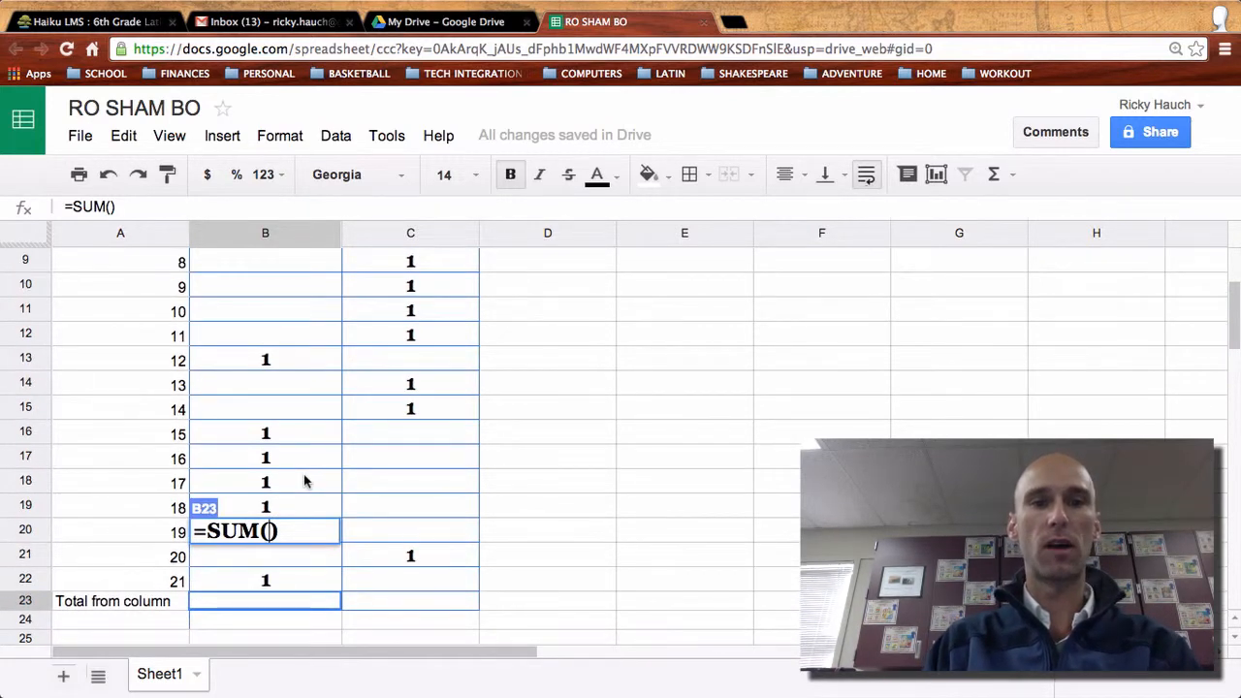
scroll(304, 481, up, 3)
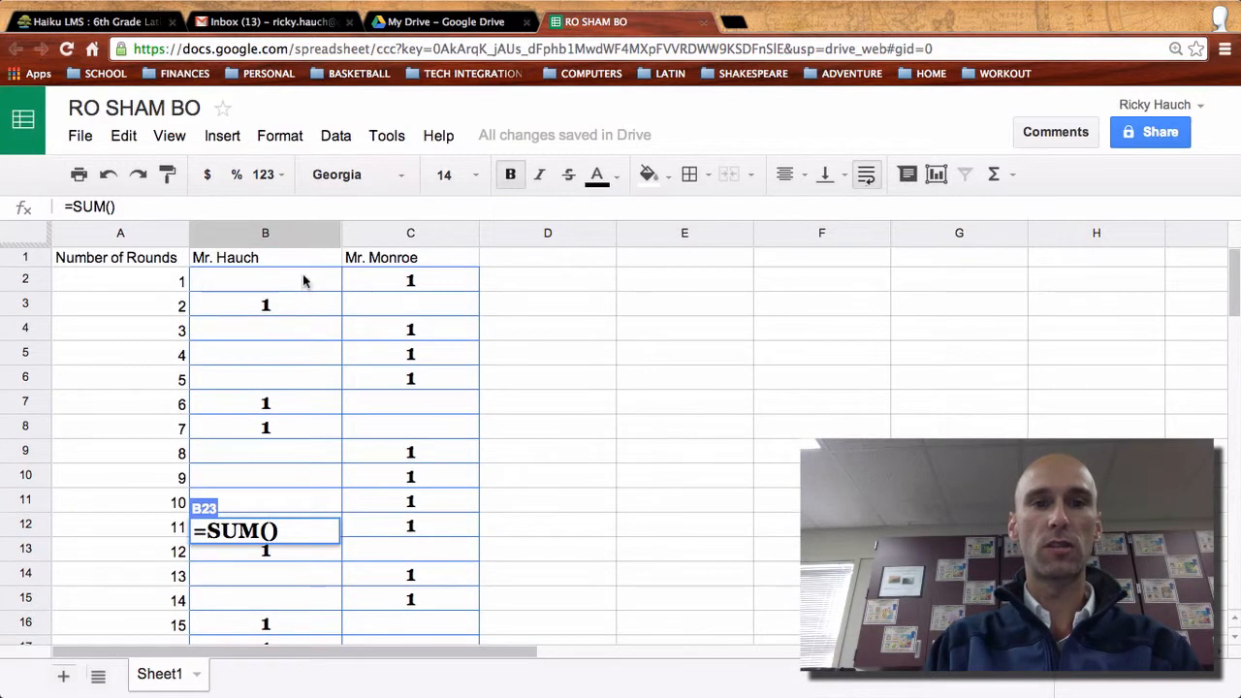
drag(304, 281, 317, 551)
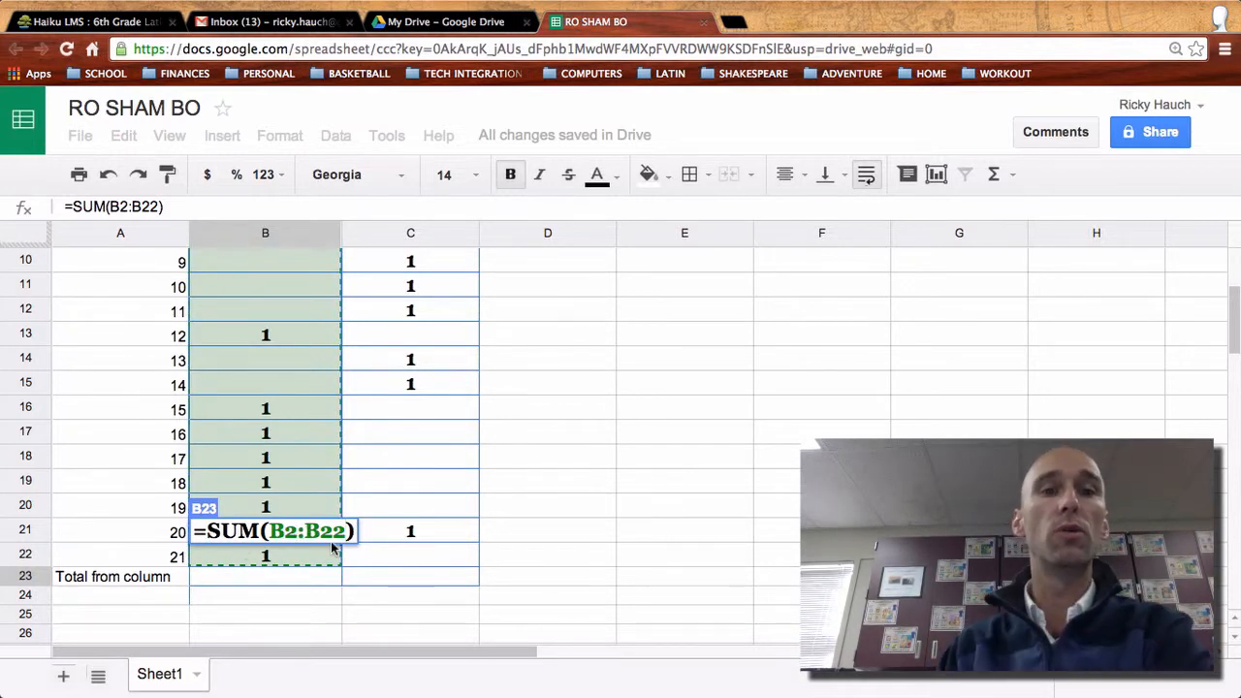
key(Return)
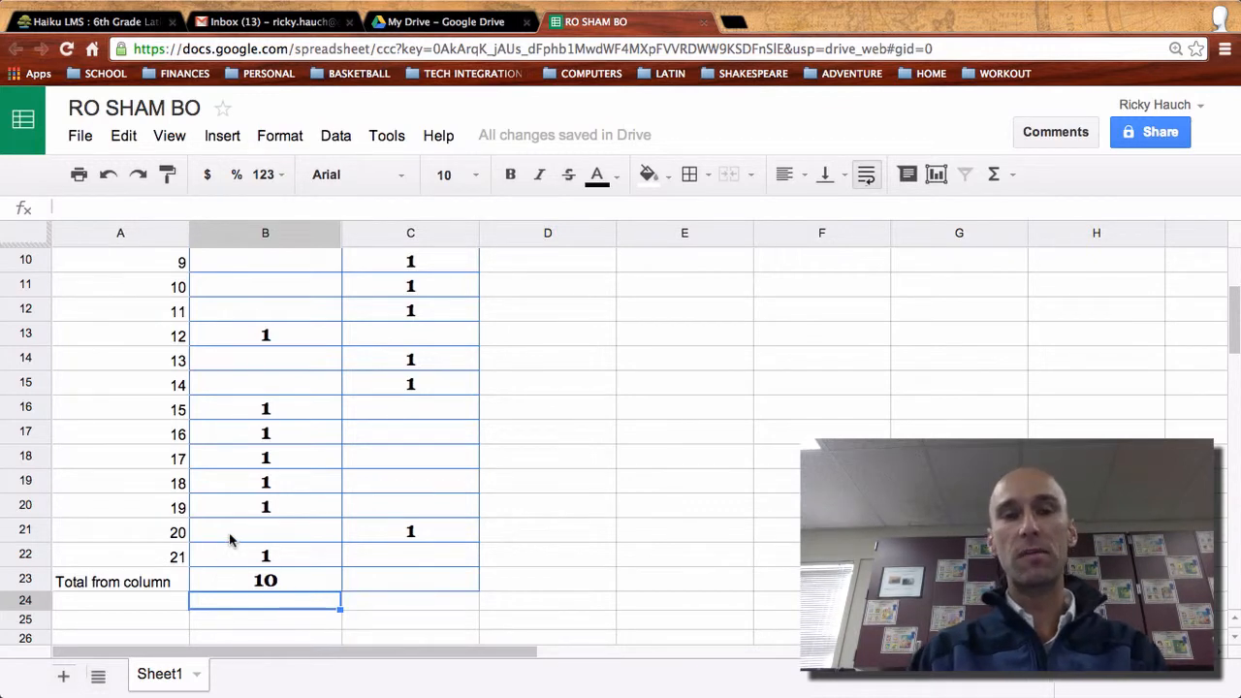
- Total the second player's wins in cell C23 with a SUM formula over the range C2:C22
click(410, 582)
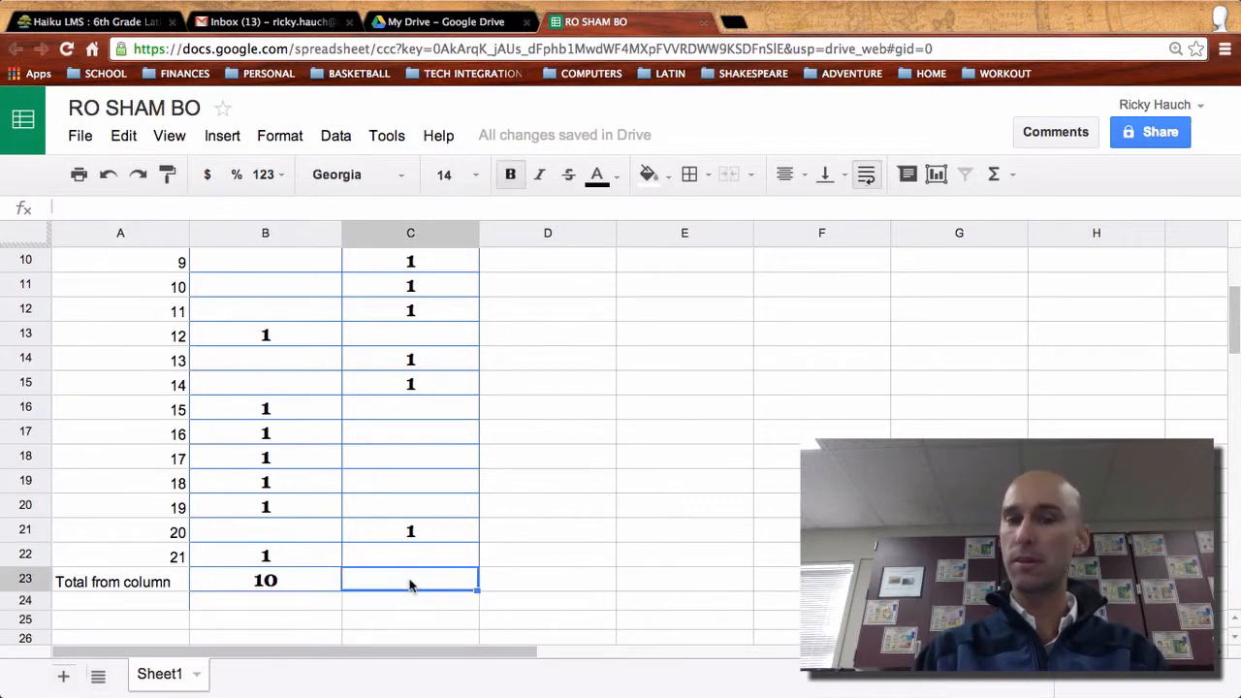
click(1011, 176)
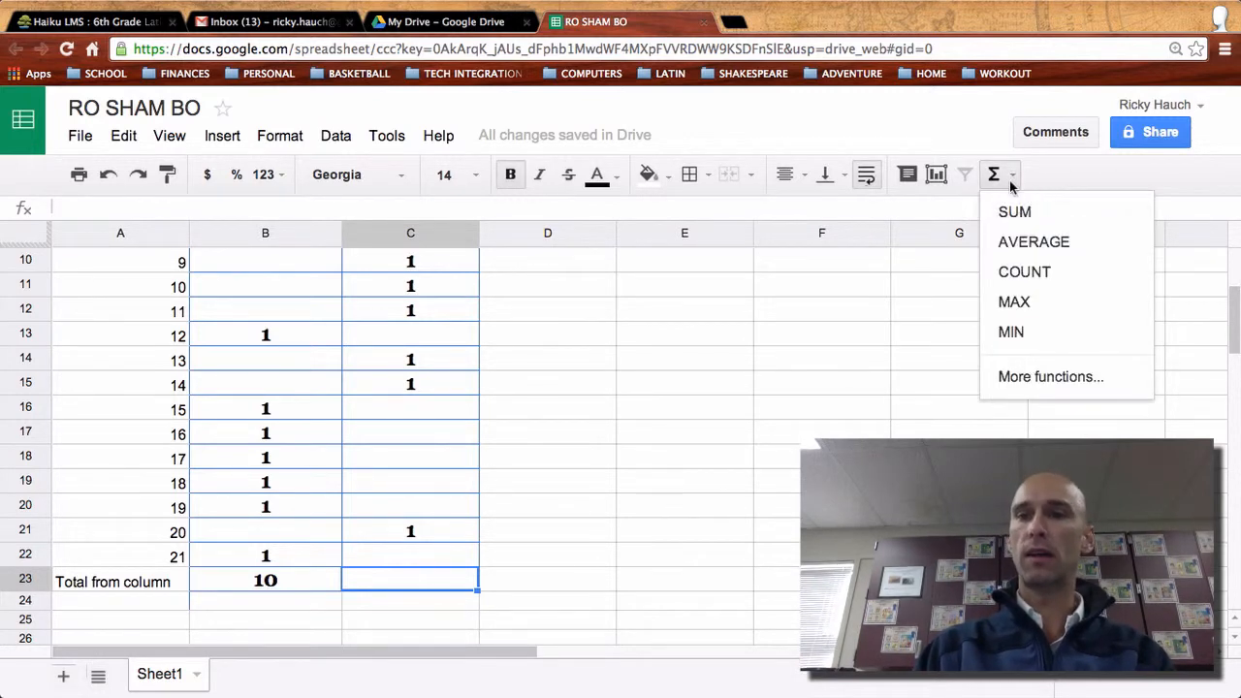
click(1011, 213)
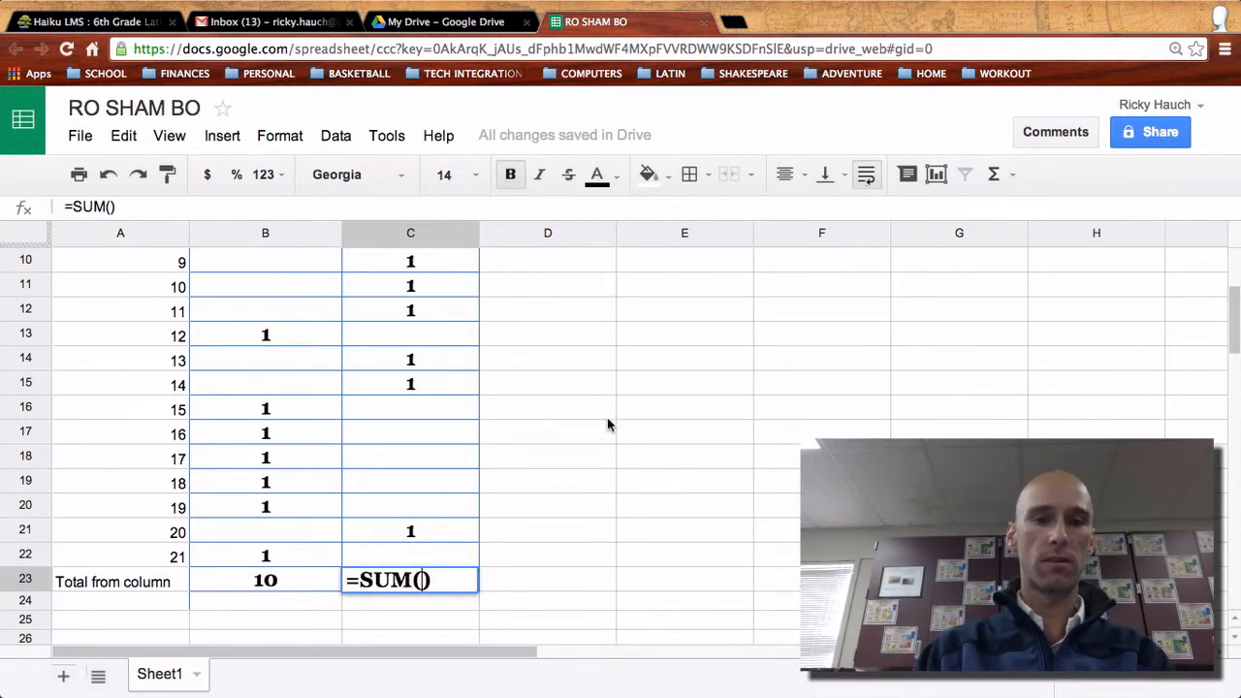
scroll(610, 424, up, 3)
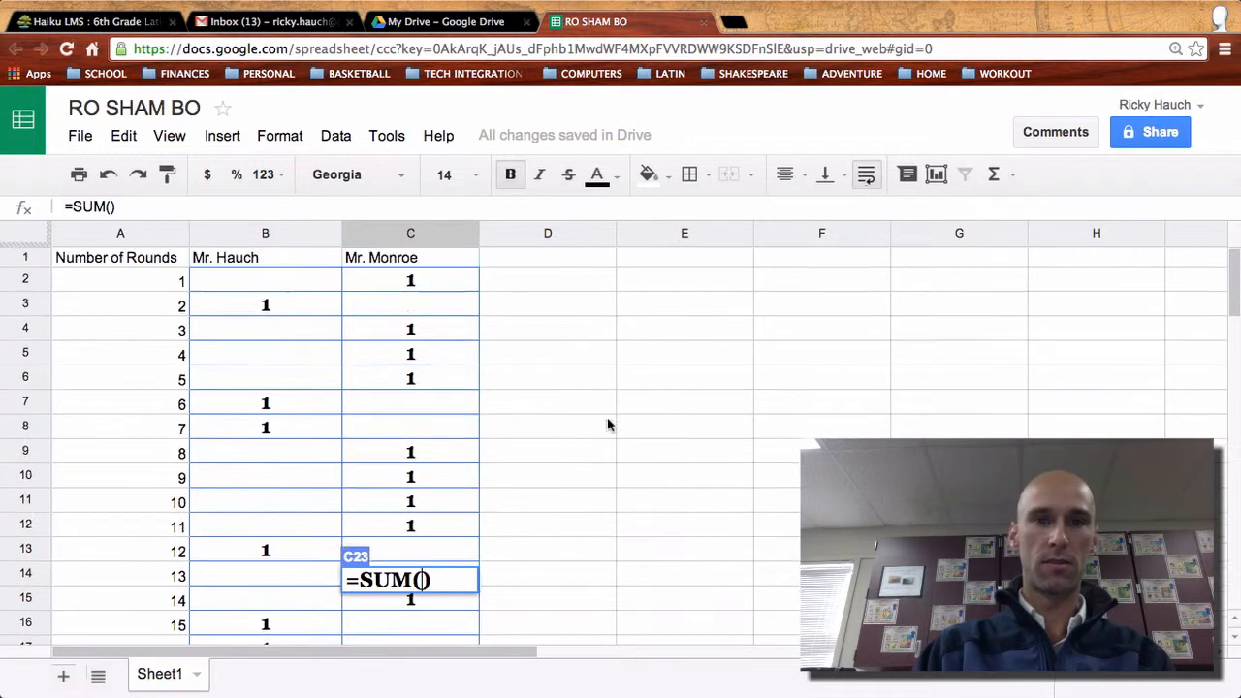
click(395, 285)
drag(394, 285, 405, 386)
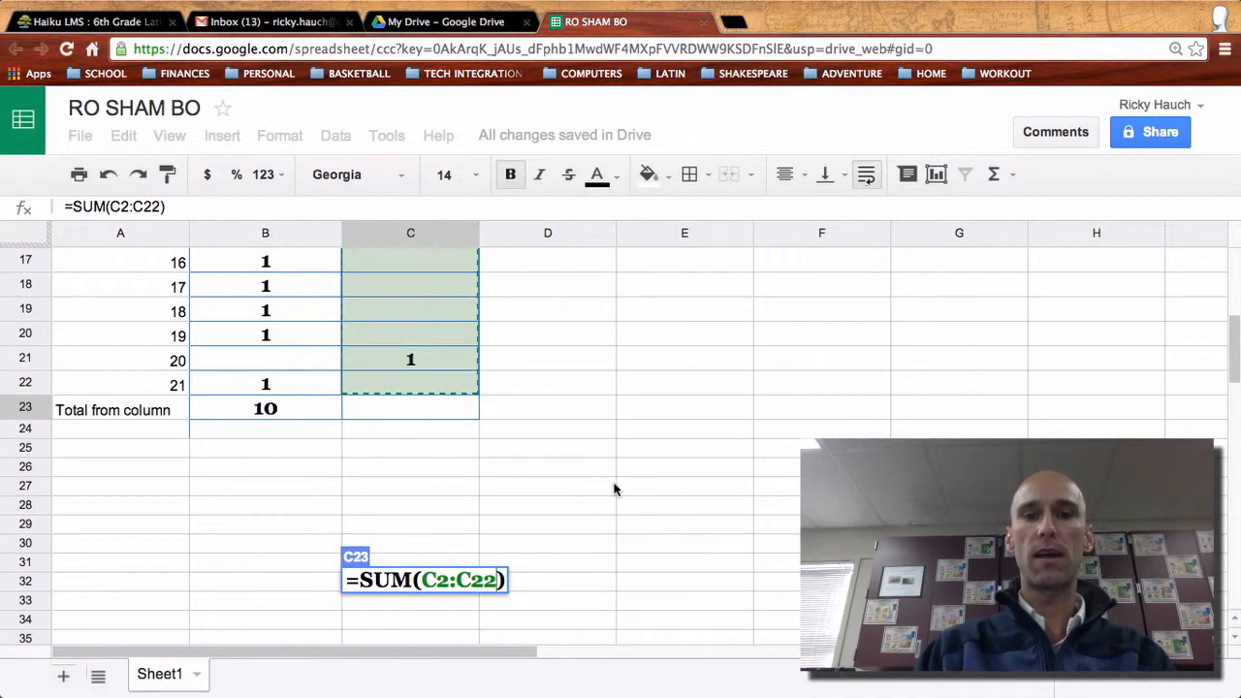
key(Return)
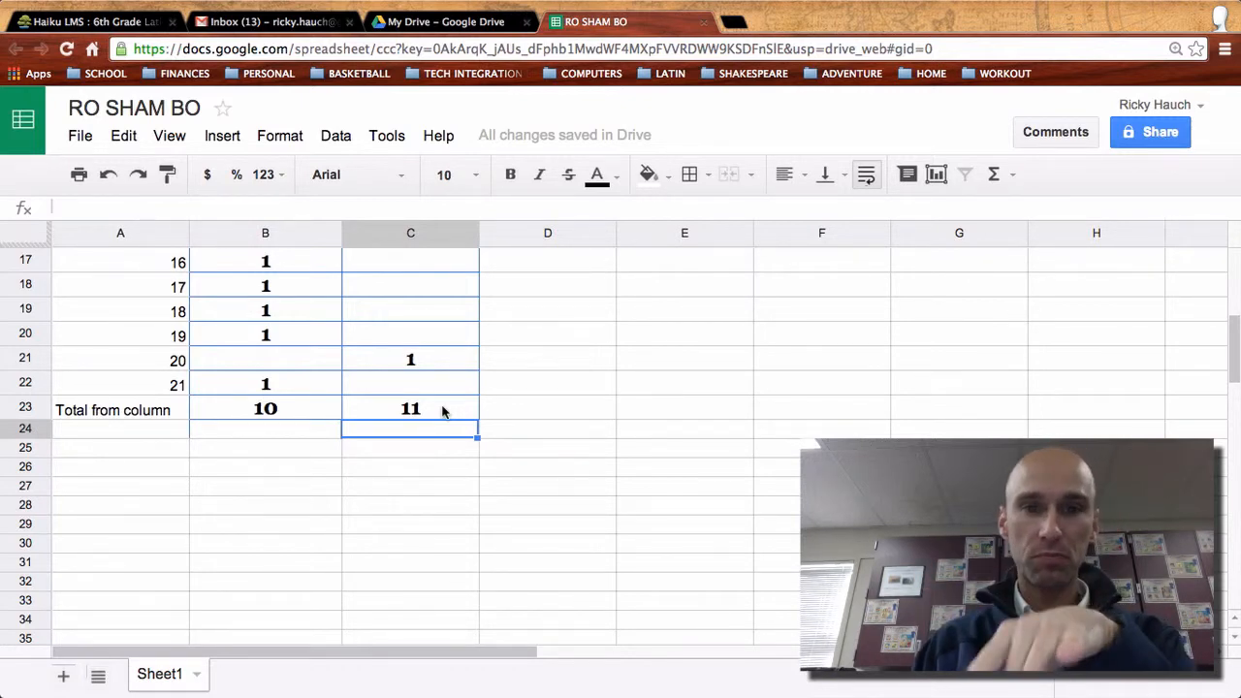
- Clear the formula in C23 and replace it by filling the SUM formula from B23 across
click(442, 409)
key(Delete)
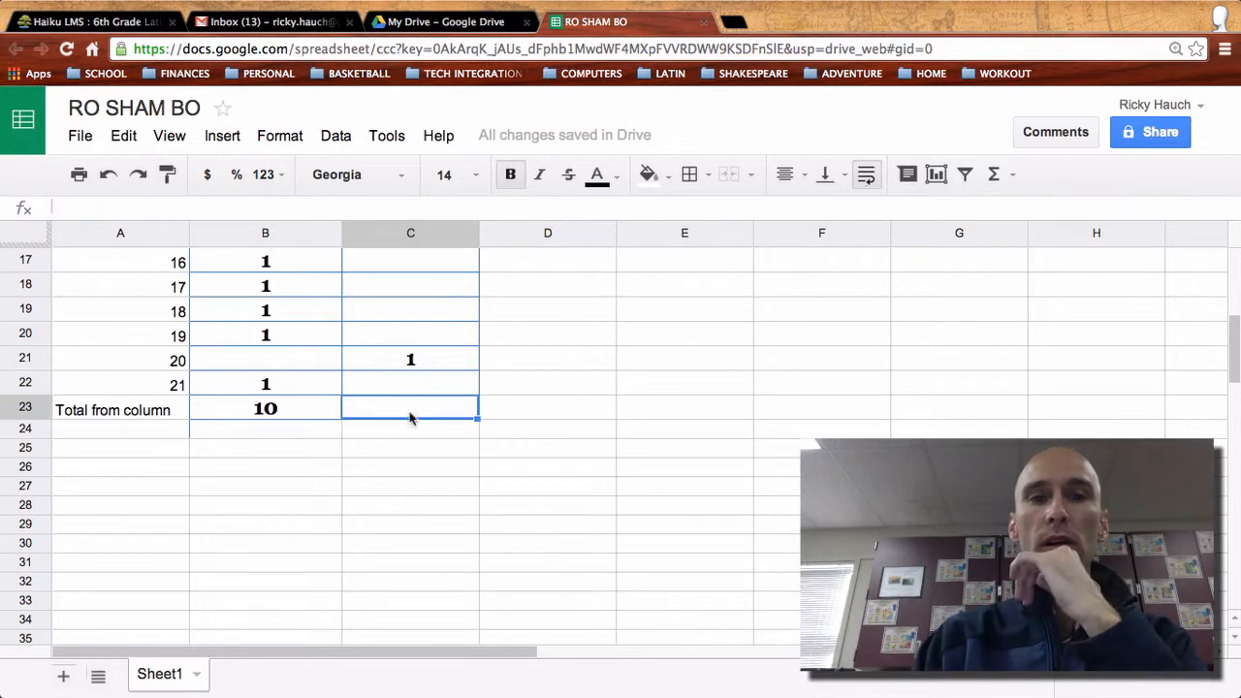
click(304, 408)
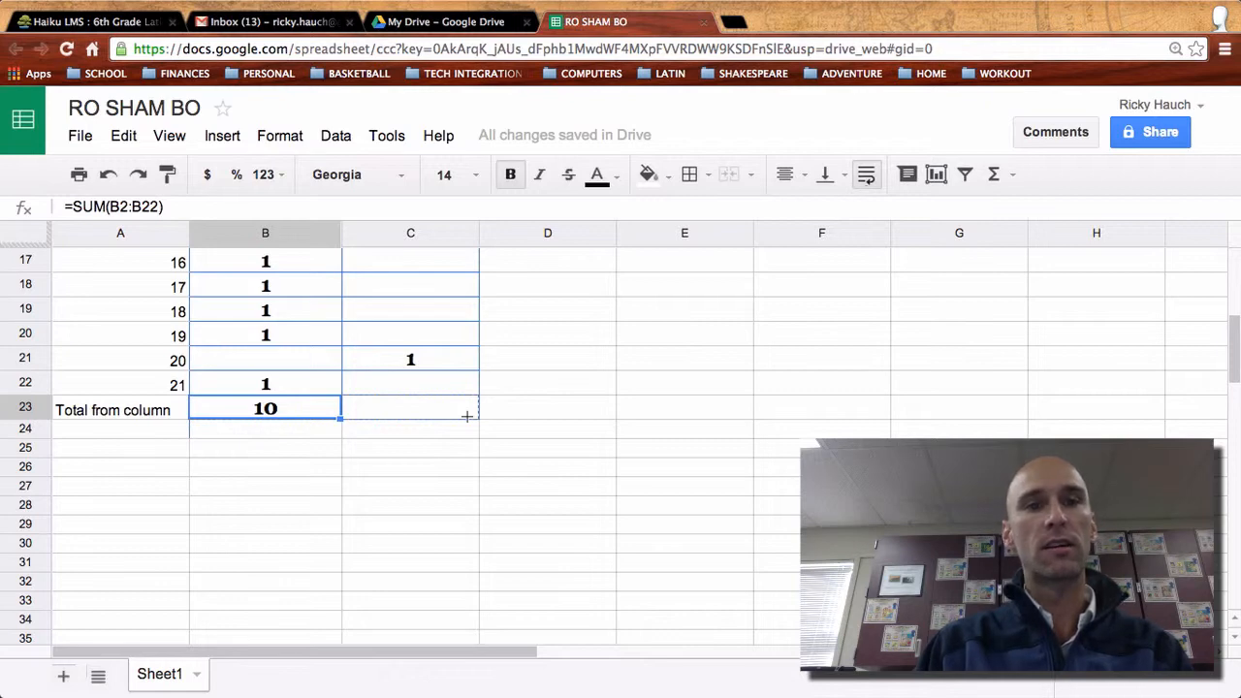
drag(467, 416, 467, 415)
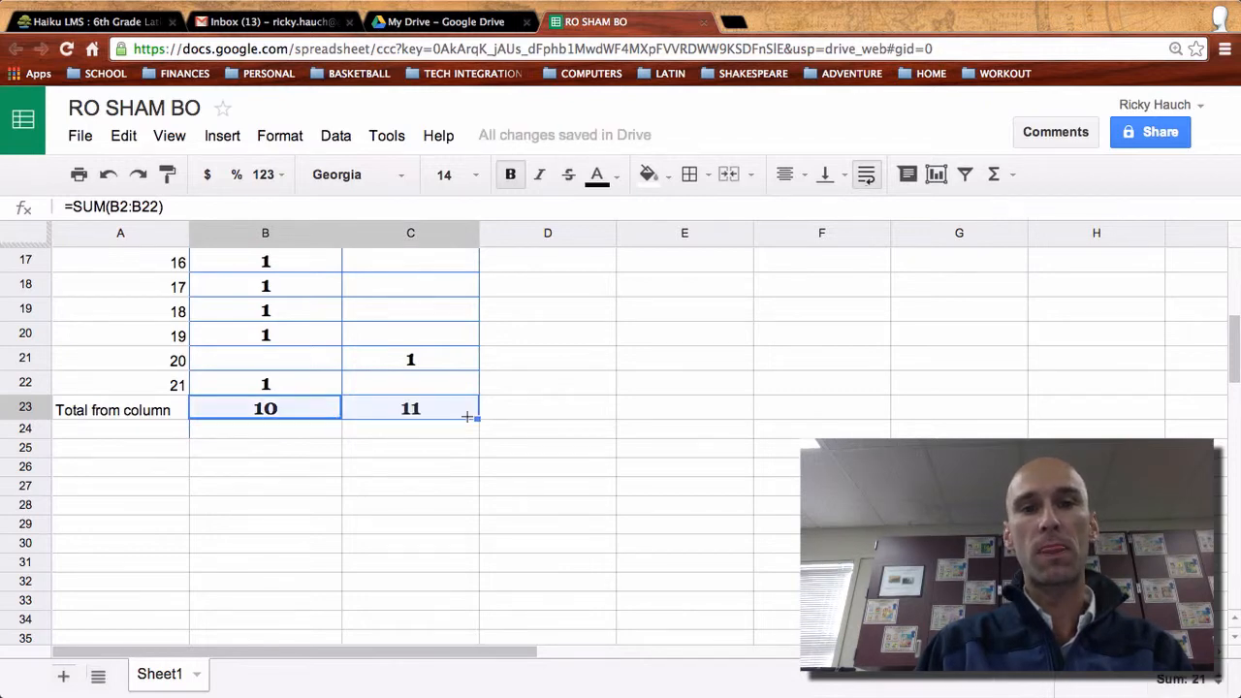
click(288, 408)
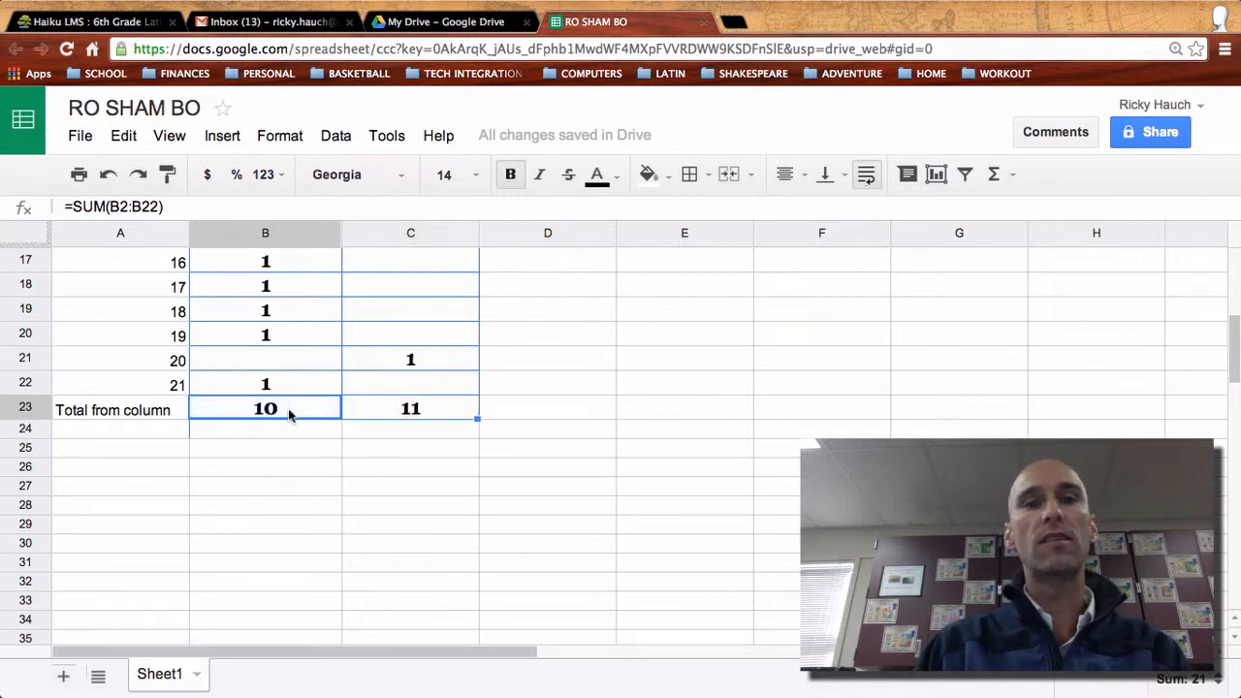
click(385, 411)
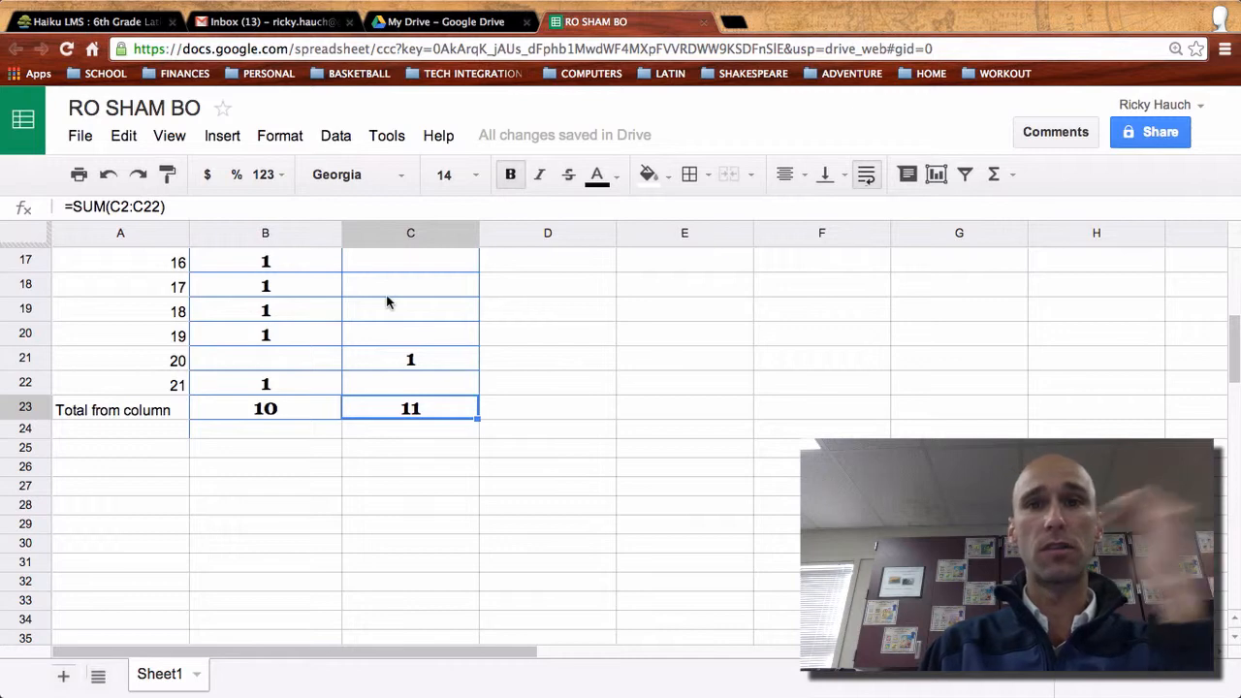
click(165, 415)
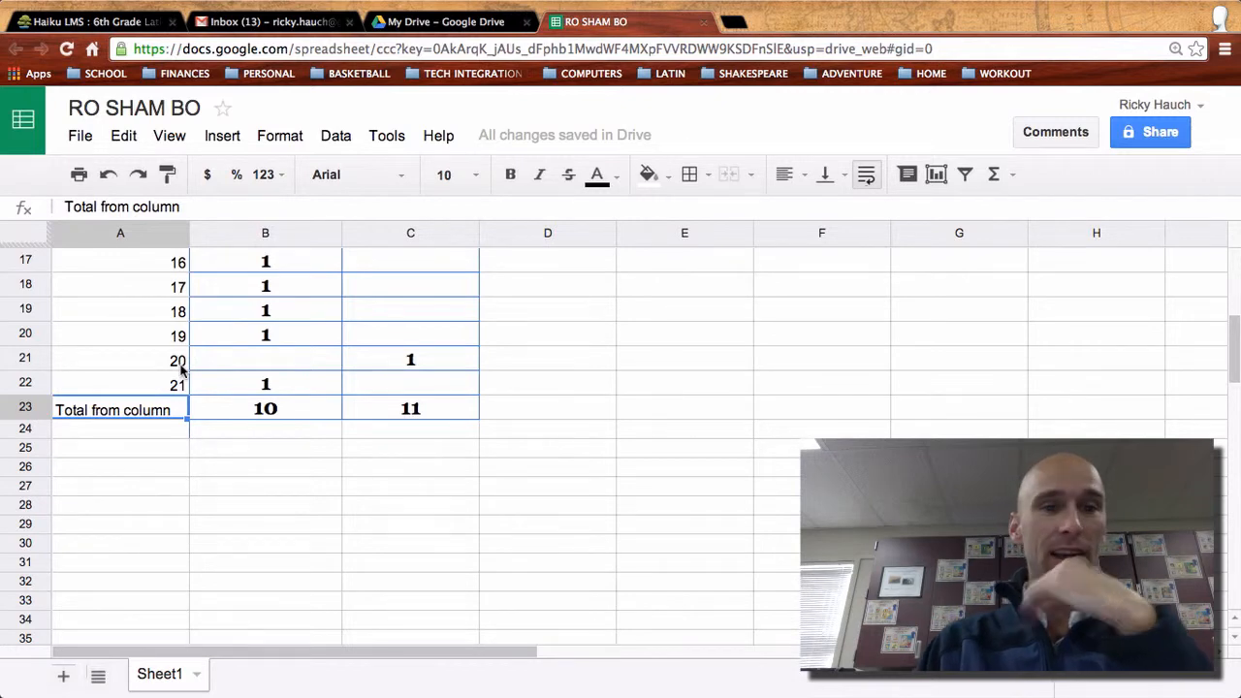
scroll(181, 370, up, 5)
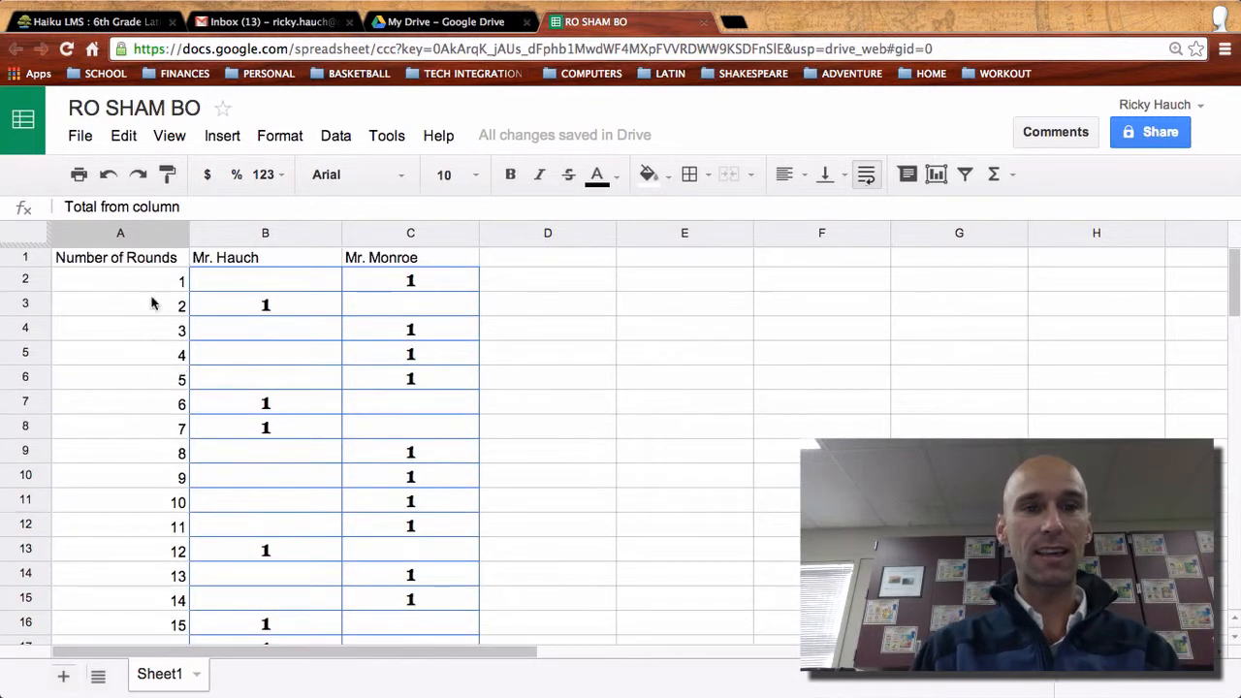
click(262, 304)
text(1)
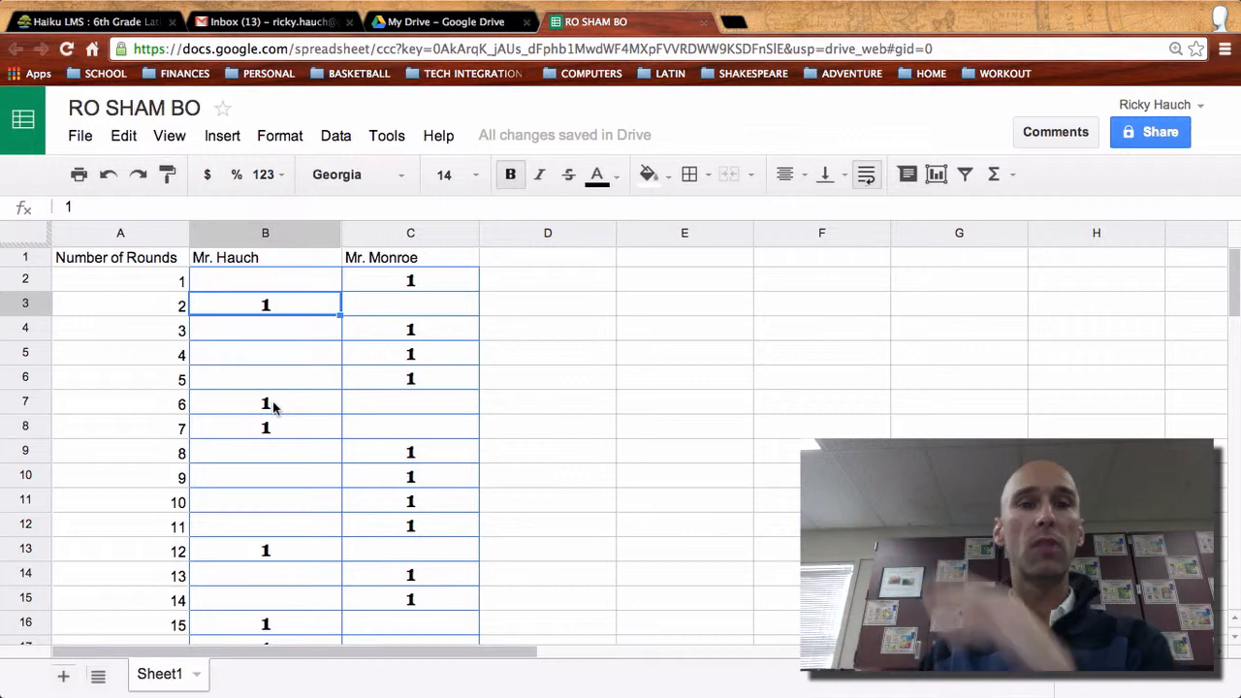
drag(177, 280, 162, 416)
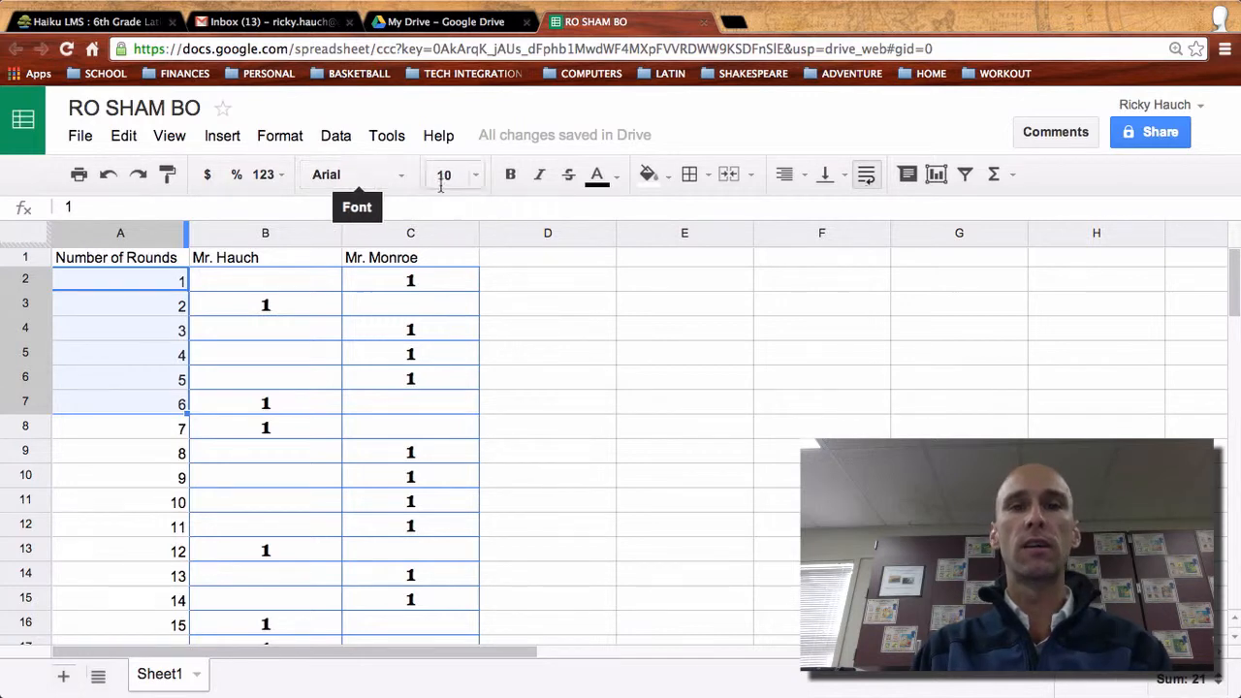
click(513, 177)
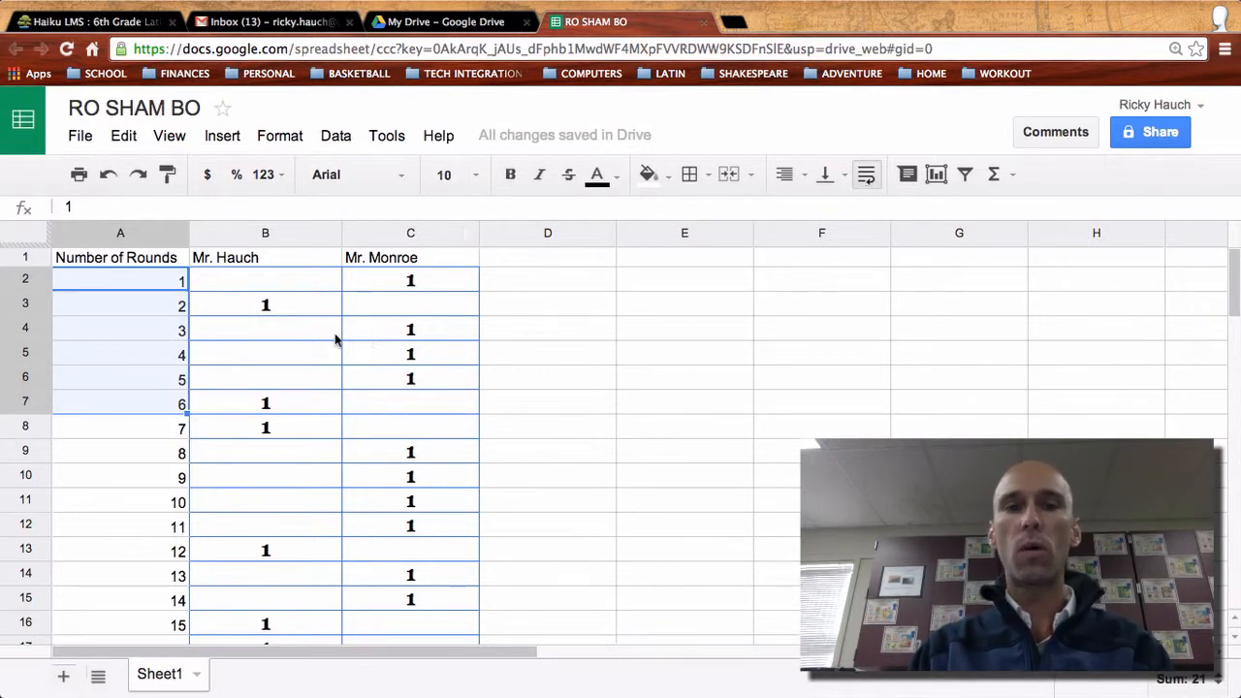
- Copy the formatting of cell B3 onto the three column headings in A1:C1 with Paint format
click(292, 330)
click(296, 306)
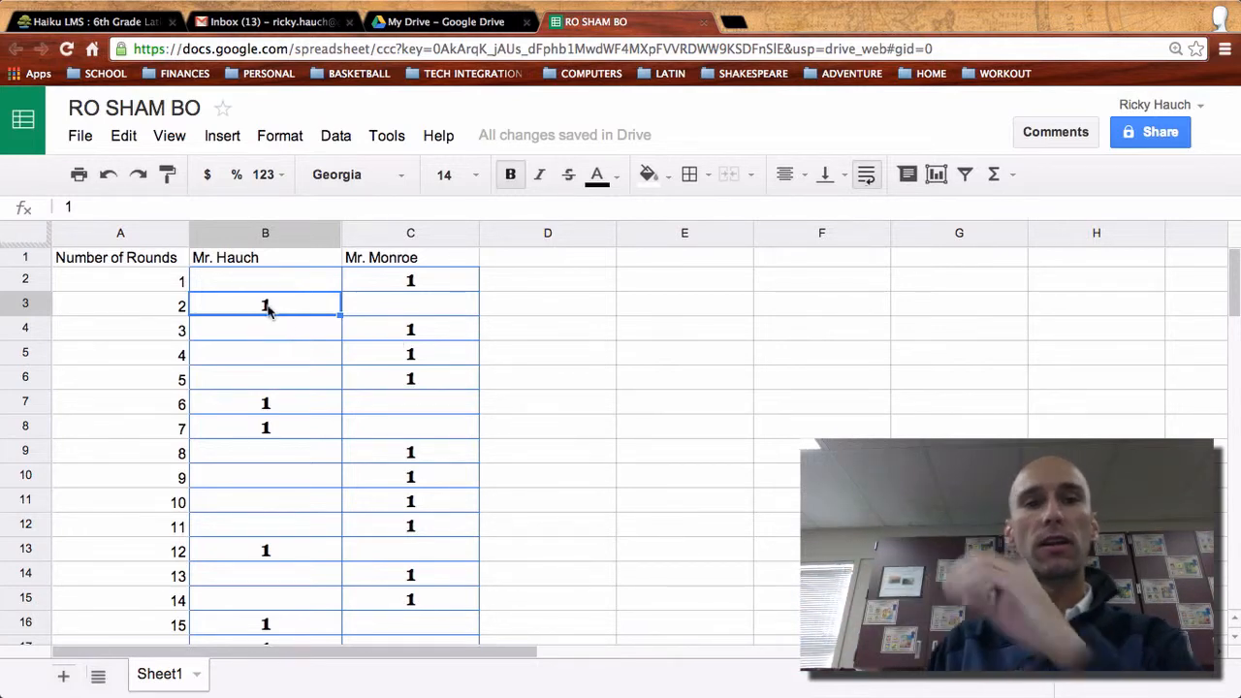
click(171, 175)
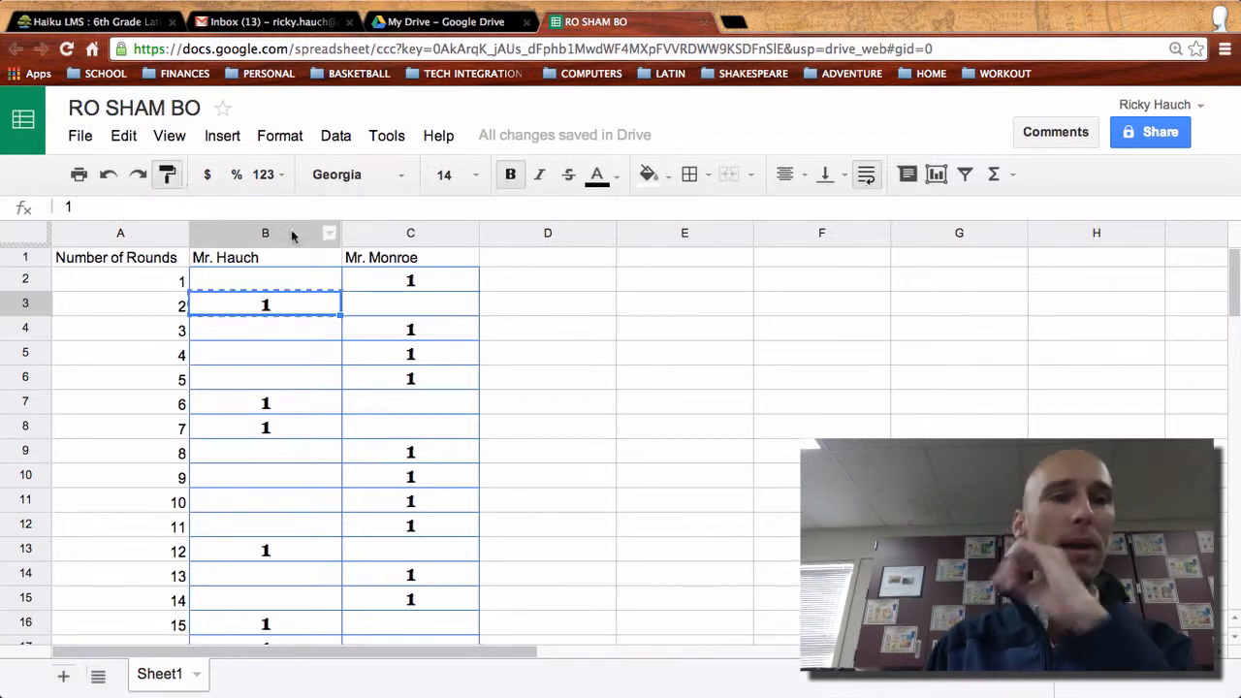
mouse_move(420, 260)
mouse_down()
mouse_move(124, 250)
mouse_move(121, 261)
mouse_up()
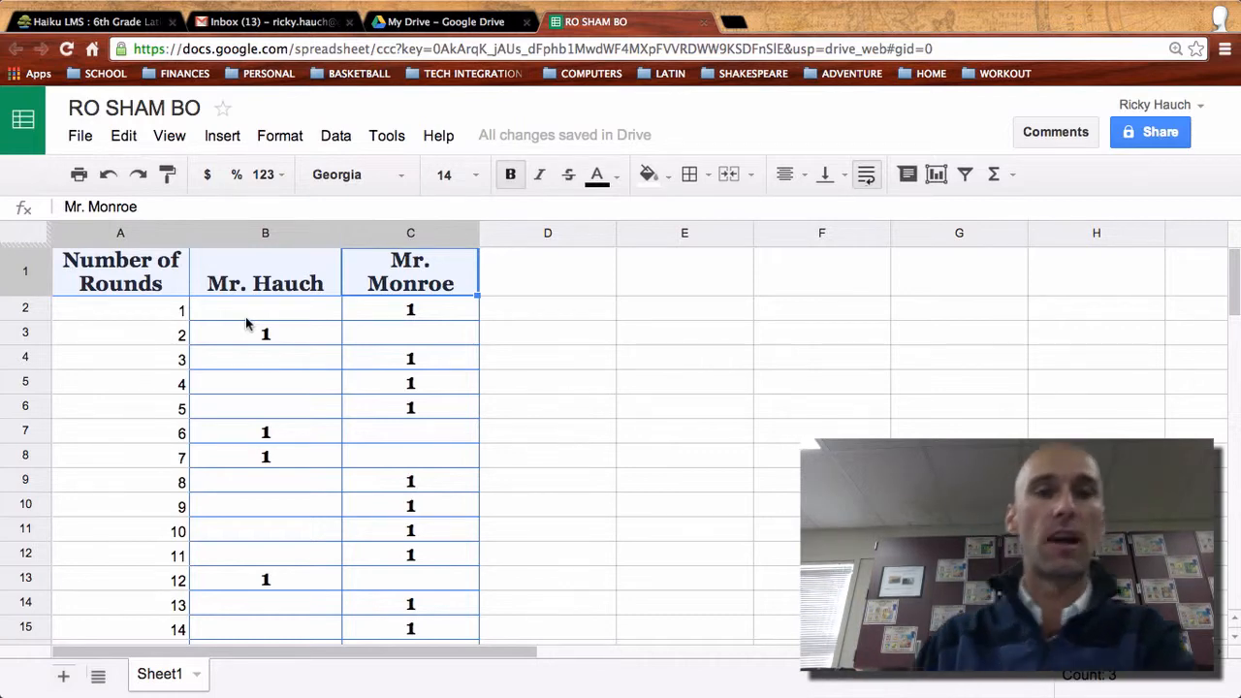
- Copy the formatting of cell B3 onto the round numbers and the total label in A2:A23 with Paint format
click(274, 334)
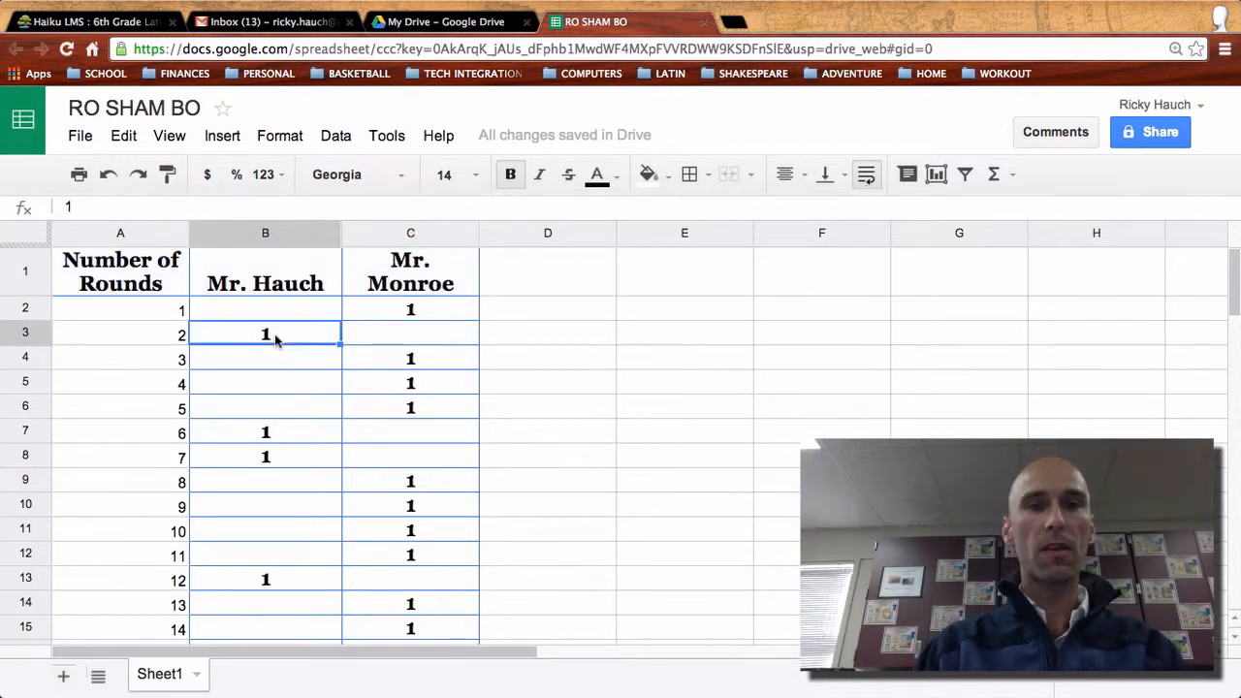
click(168, 174)
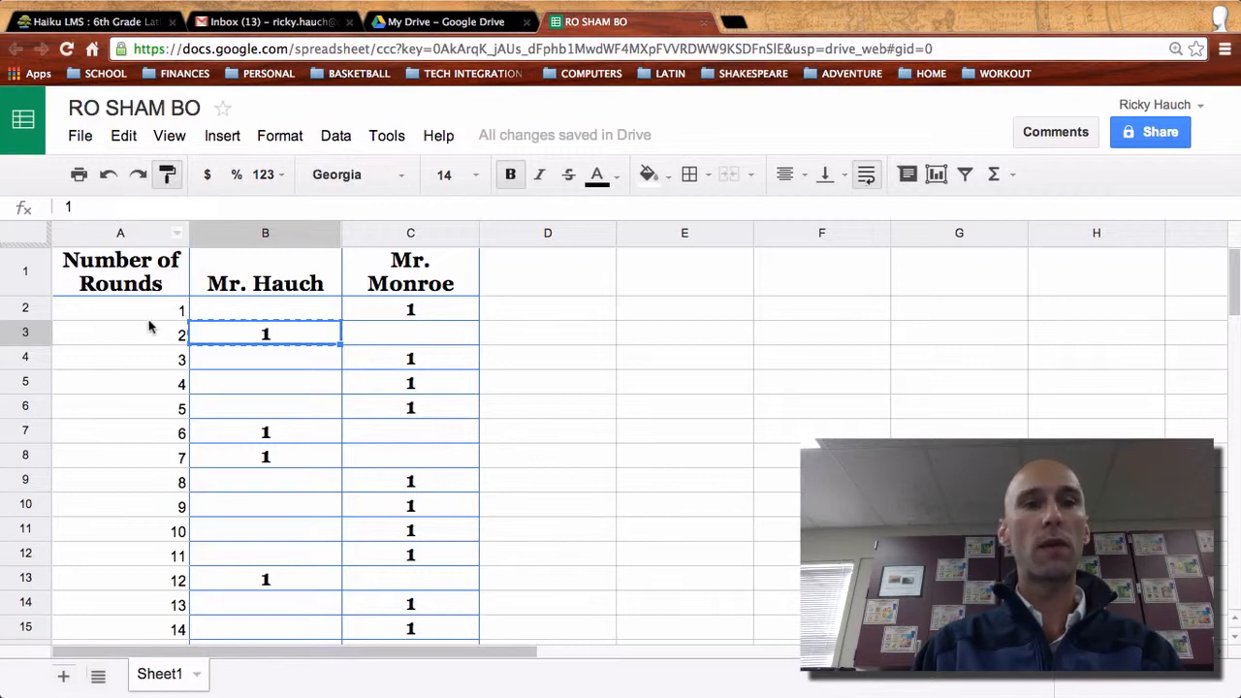
mouse_move(161, 307)
mouse_down()
mouse_move(160, 634)
mouse_move(152, 410)
mouse_move(170, 291)
mouse_up()
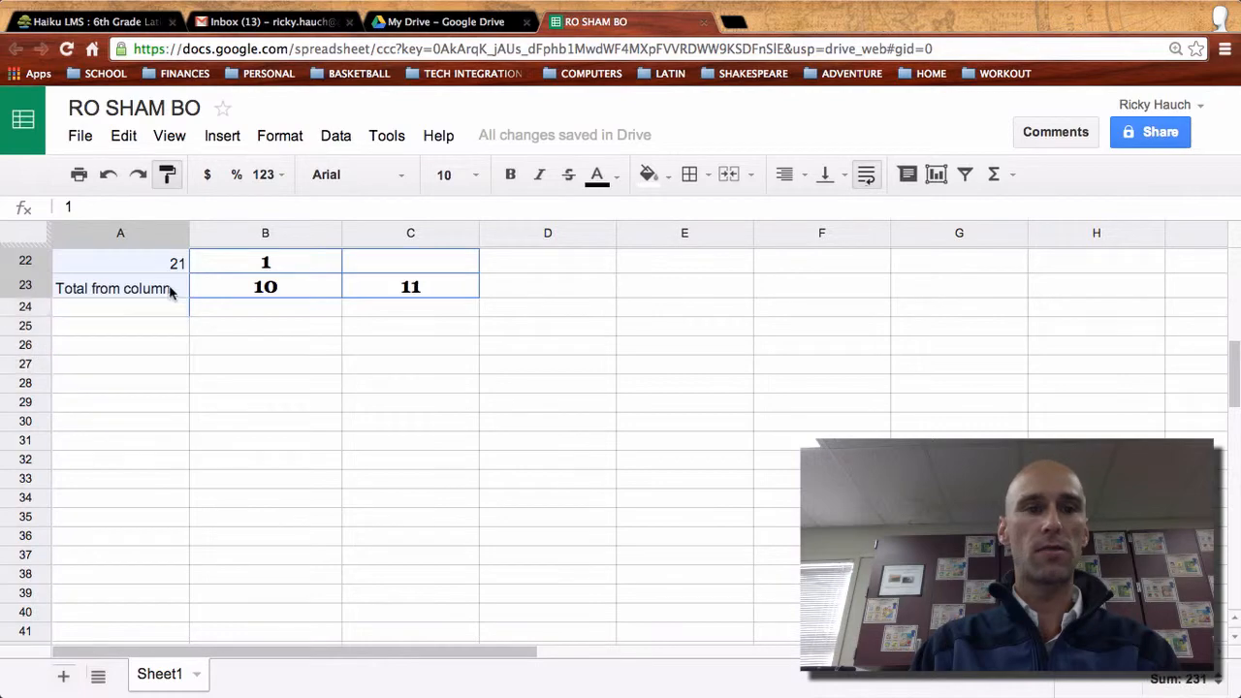